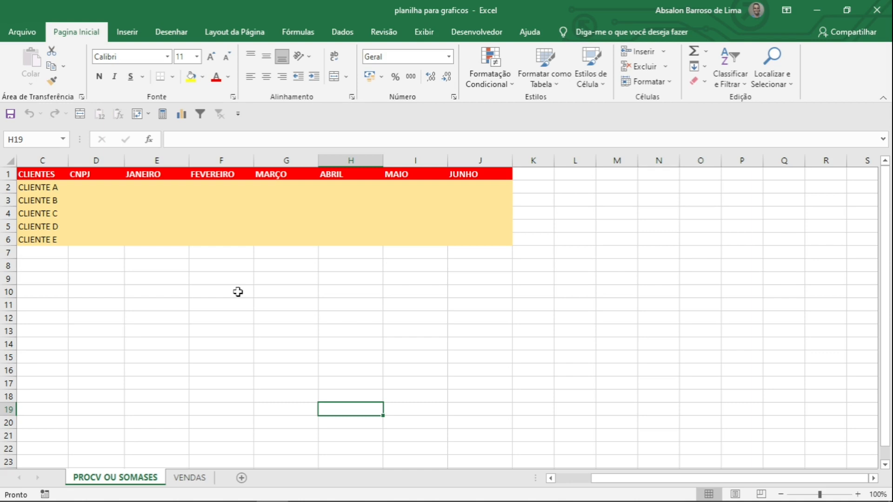
Examine the sales records in the VENDAS sheet from the header row.
{"action": "left_click", "coordinate": [199, 477]}
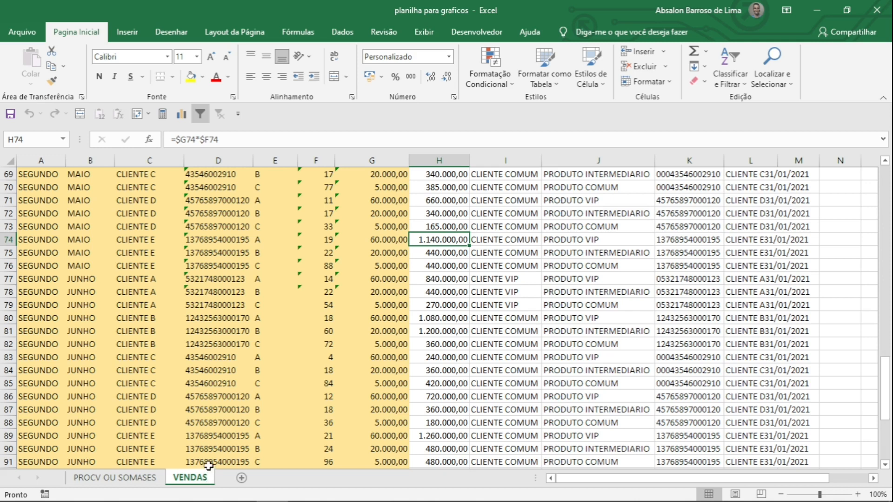
{"action": "scroll", "coordinate": [204, 289], "scroll_direction": "up", "scroll_amount": 20}
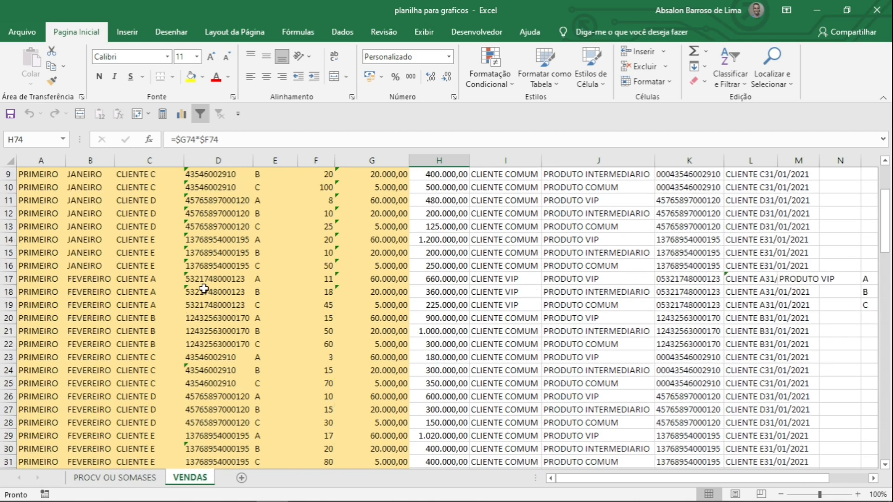
{"action": "scroll", "coordinate": [203, 288], "scroll_direction": "up", "scroll_amount": 3}
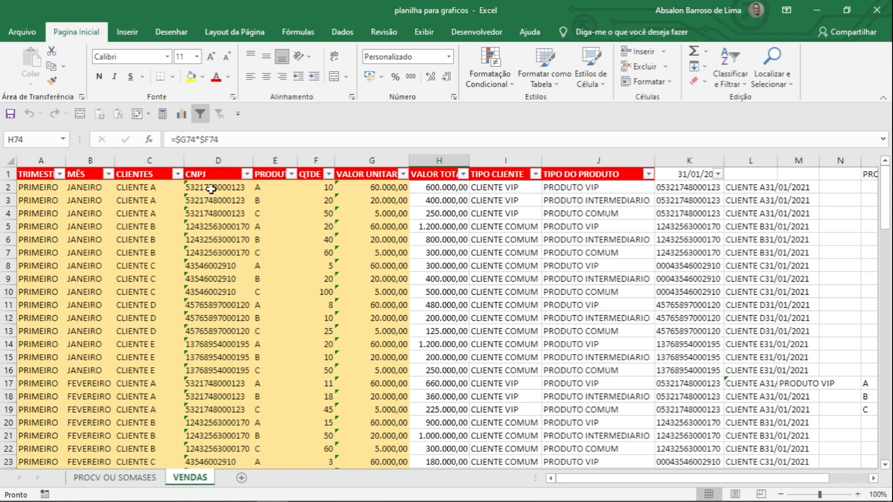
Widen columns C and D of the client table in the PROCV OU SOMASES sheet.
{"action": "left_click", "coordinate": [99, 479]}
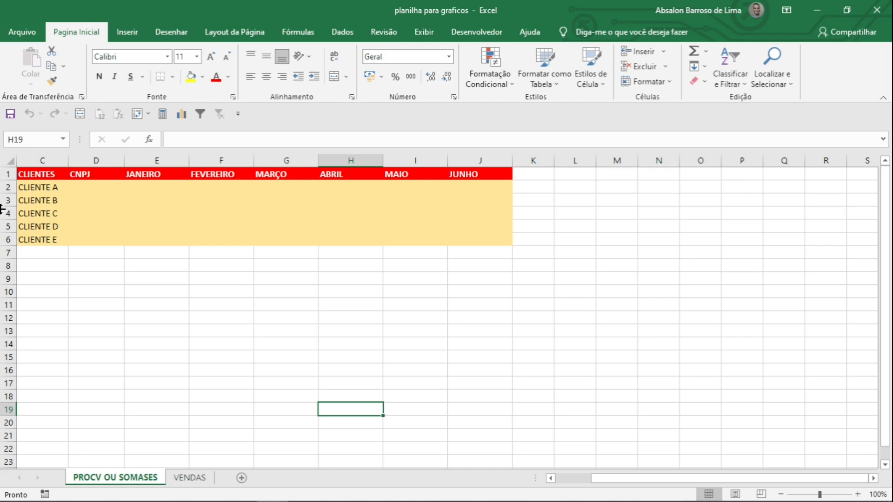
{"action": "left_click_drag", "start_coordinate": [71, 161], "coordinate": [82, 161]}
{"action": "left_click_drag", "start_coordinate": [137, 161], "coordinate": [156, 161]}
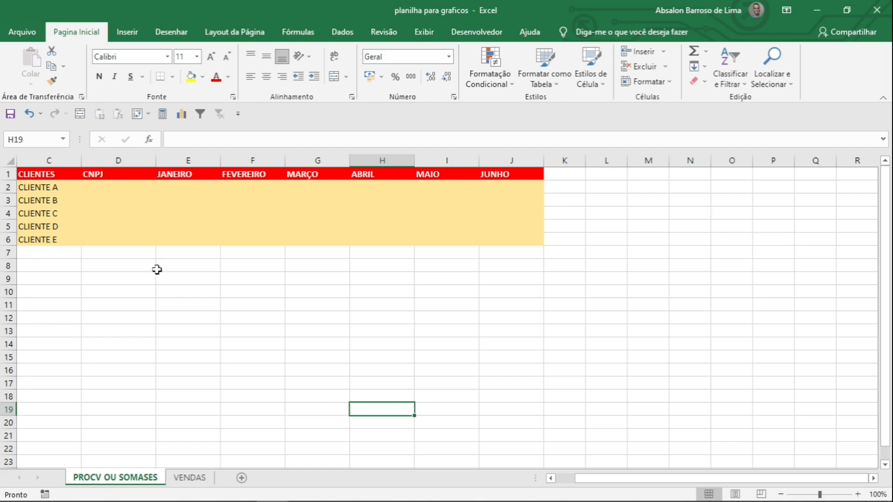
Examine the CNPJ entries for CLIENTE A in January and February in the VENDAS sheet.
{"action": "left_click", "coordinate": [193, 479]}
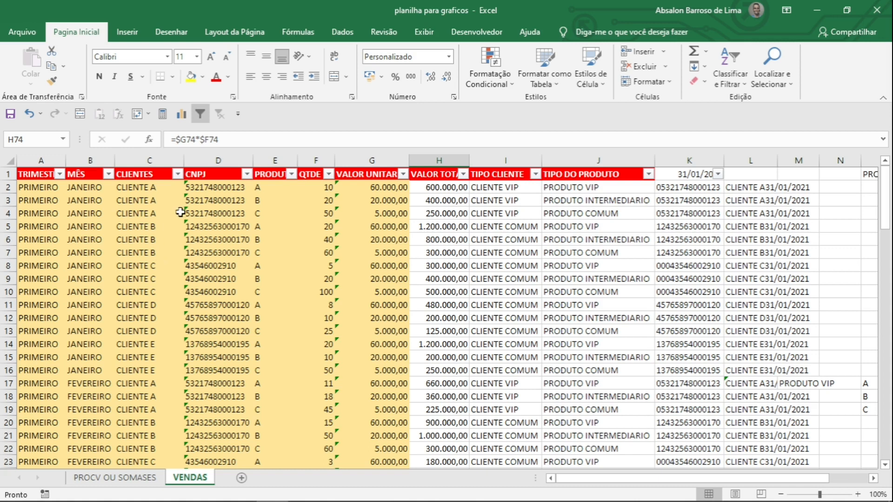
{"action": "left_click", "coordinate": [206, 190]}
{"action": "left_click_drag", "start_coordinate": [205, 190], "coordinate": [211, 211]}
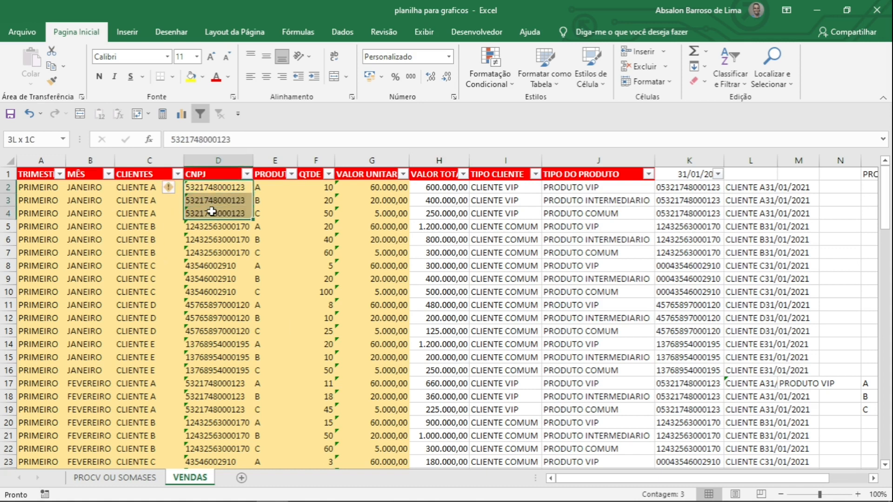
{"action": "left_click_drag", "start_coordinate": [210, 384], "coordinate": [212, 408]}
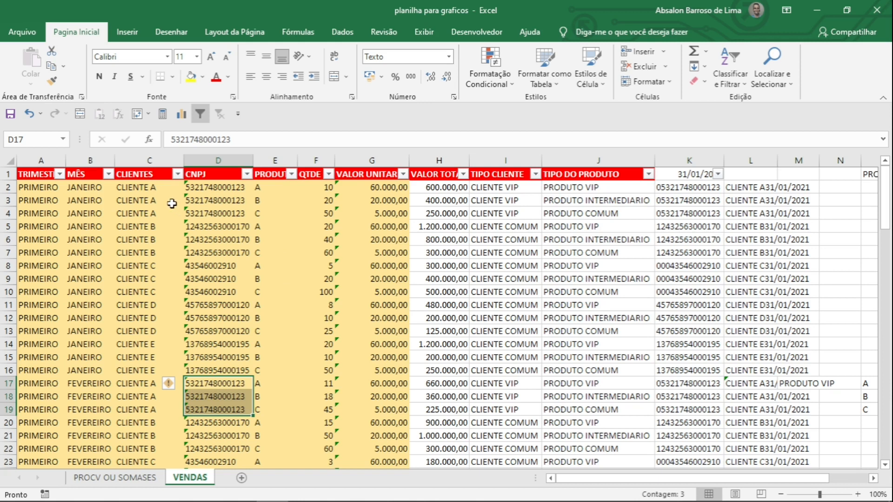
Begin a PROCV formula in cell D2 of the PROCV OU SOMASES sheet with C2 as the lookup value.
{"action": "left_click", "coordinate": [113, 479]}
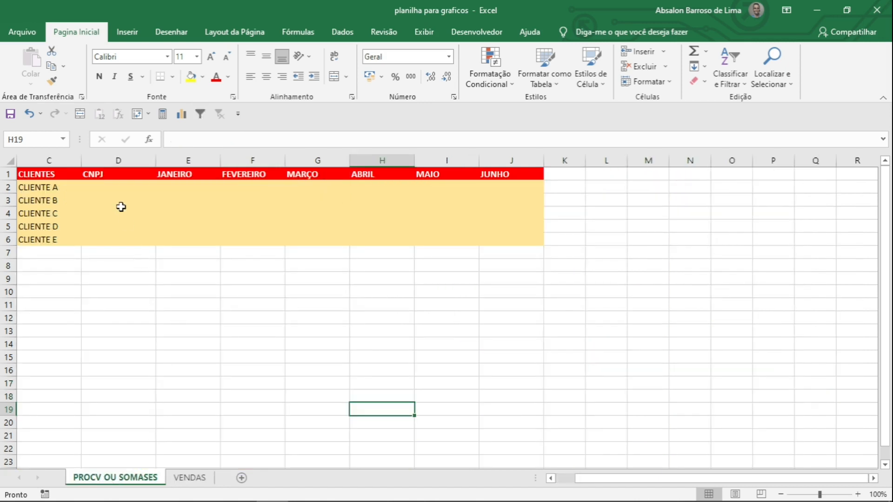
{"action": "left_click", "coordinate": [105, 190]}
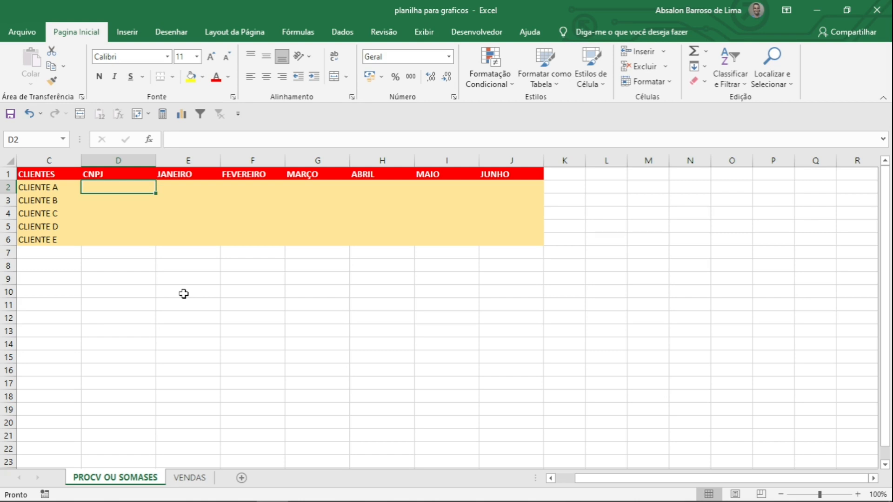
{"action": "type", "text": "=PR"}
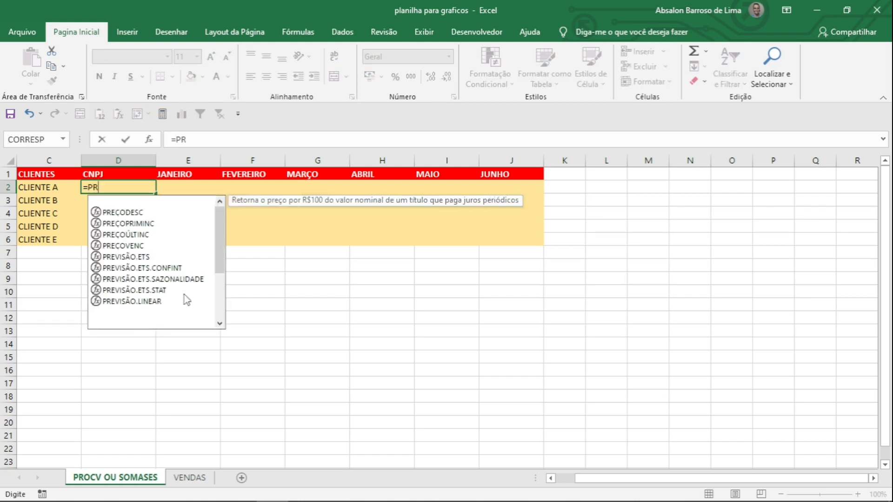
{"action": "type", "text": "OCV"}
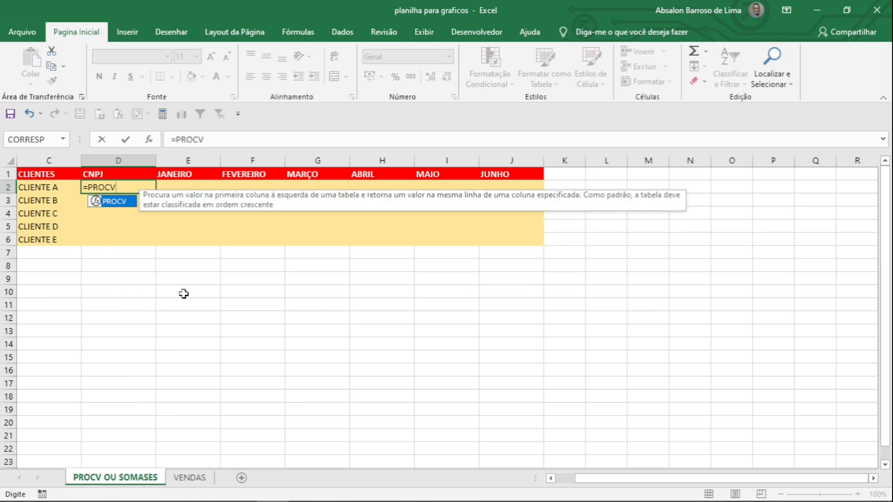
{"action": "type", "text": "("}
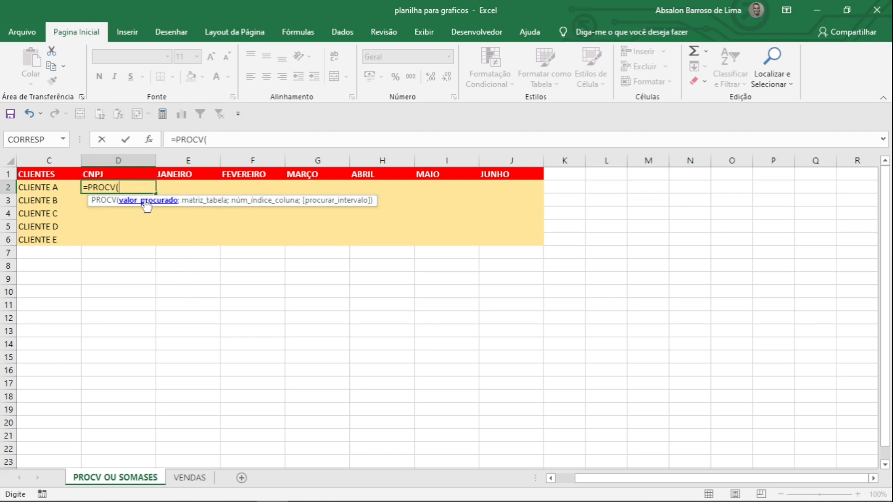
{"action": "left_click", "coordinate": [54, 188]}
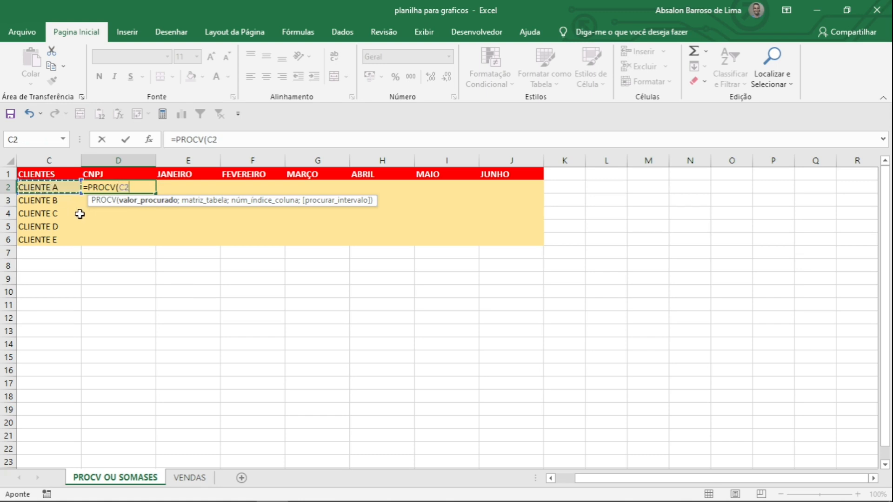
Lock only the column of the lookup value as $C2 and proceed to the table argument.
{"action": "key", "text": "F4"}
{"action": "key", "text": "F4"}
{"action": "key", "text": "F4"}
{"action": "key", "text": "F4"}
{"action": "key", "text": "F4"}
{"action": "key", "text": "F4"}
{"action": "key", "text": "F4"}
{"action": "key", "text": "F4"}
{"action": "key", "text": "F4"}
{"action": "key", "text": "F4"}
{"action": "key", "text": "F4"}
{"action": "type", "text": ";"}
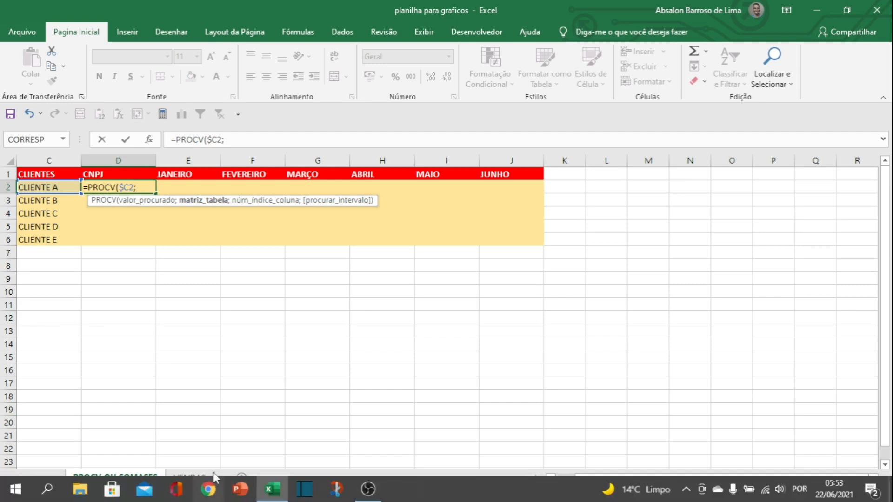
Set the PROCV table range to the column-locked VENDAS!$C:$J and proceed to the column index argument.
{"action": "left_click", "coordinate": [188, 476]}
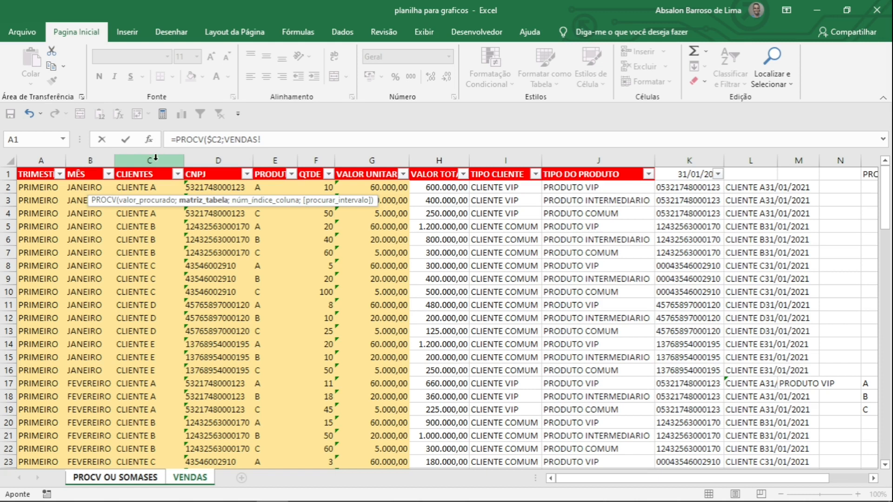
{"action": "left_click_drag", "start_coordinate": [155, 161], "coordinate": [613, 163]}
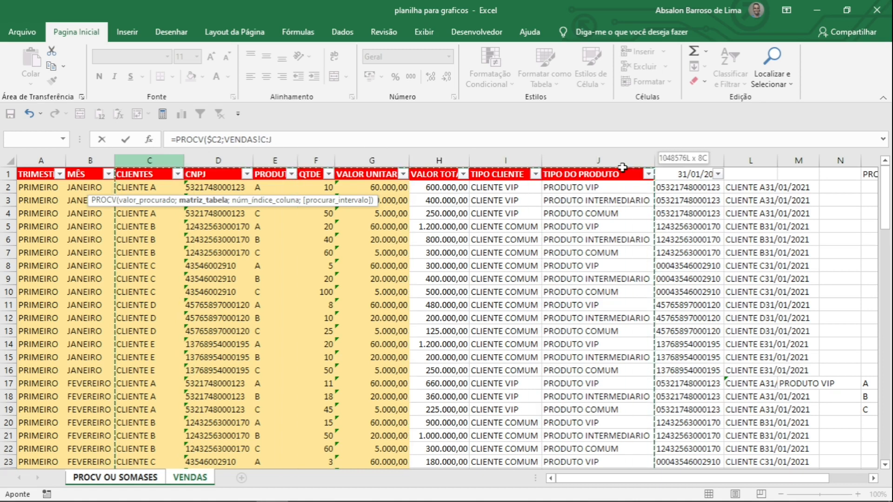
{"action": "left_click_drag", "start_coordinate": [622, 168], "coordinate": [622, 167]}
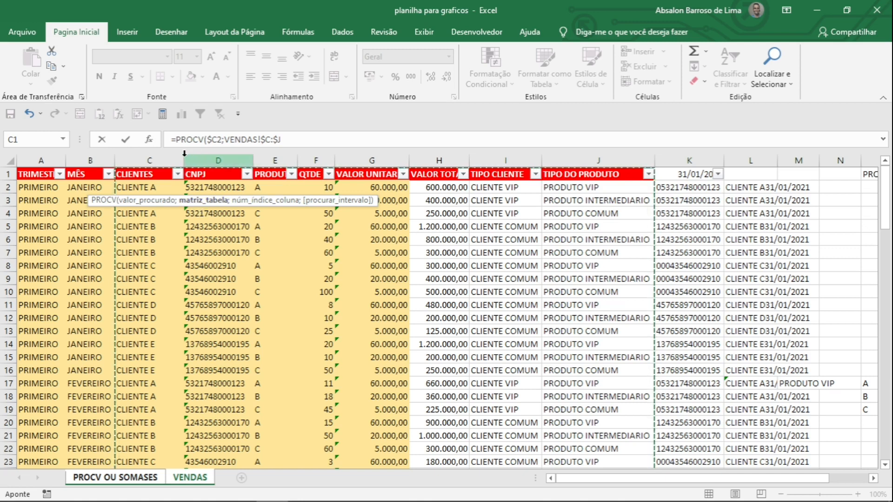
{"action": "left_click", "coordinate": [302, 142]}
{"action": "type", "text": ";"}
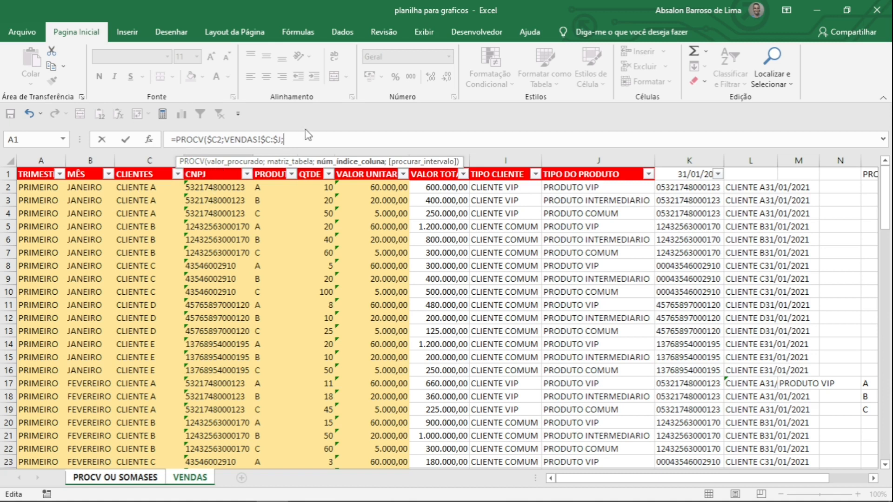
Complete the PROCV formula with column index 2 and exact match FALSO, and enter it in D2.
{"action": "type", "text": "2;"}
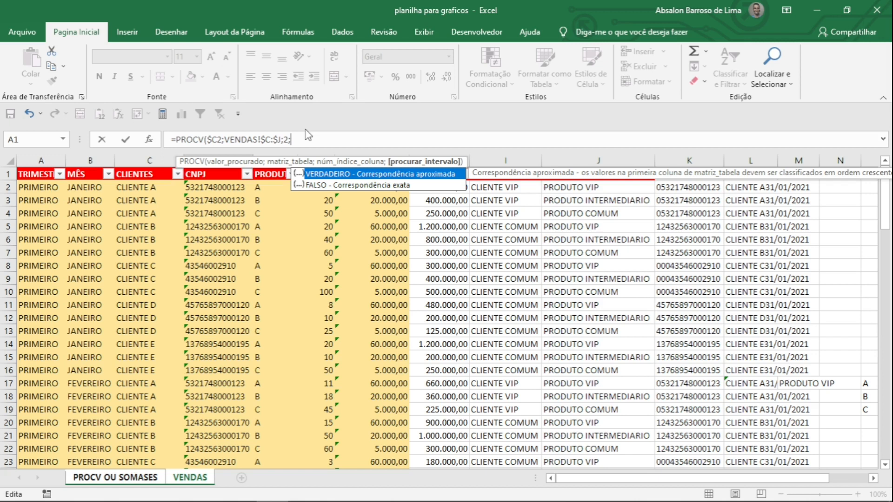
{"action": "left_click", "coordinate": [333, 186]}
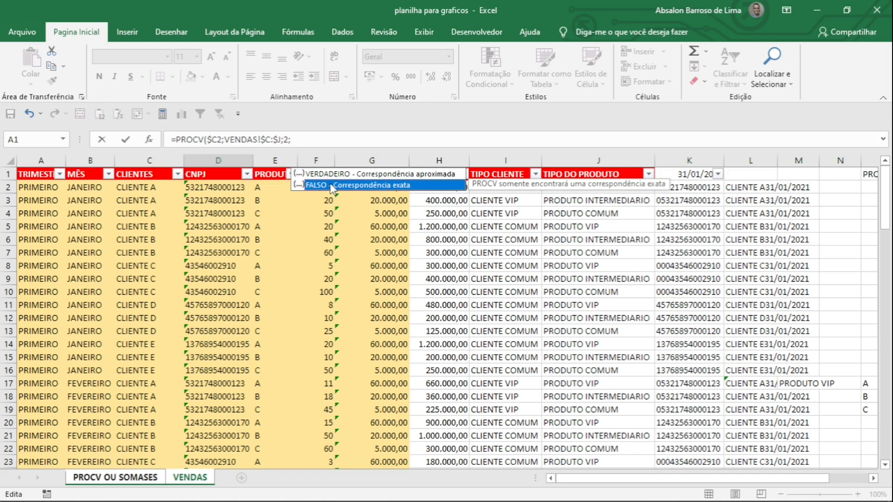
{"action": "double_click", "coordinate": [332, 186]}
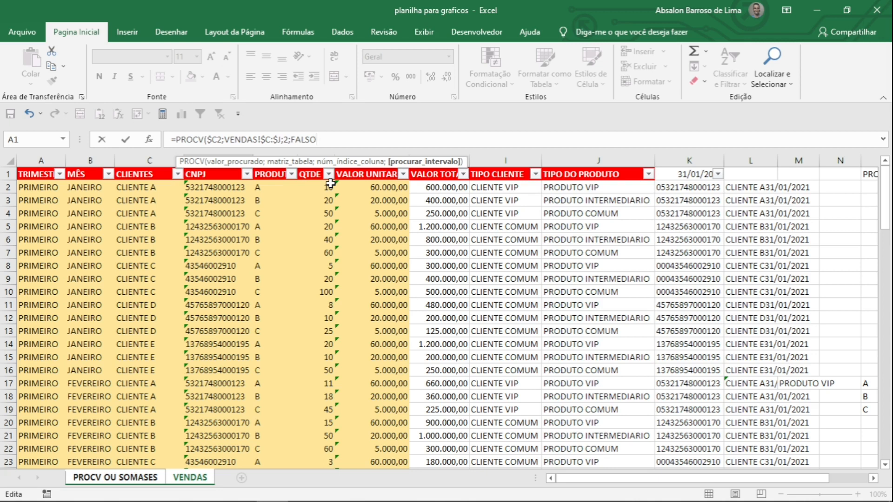
{"action": "type", "text": ")"}
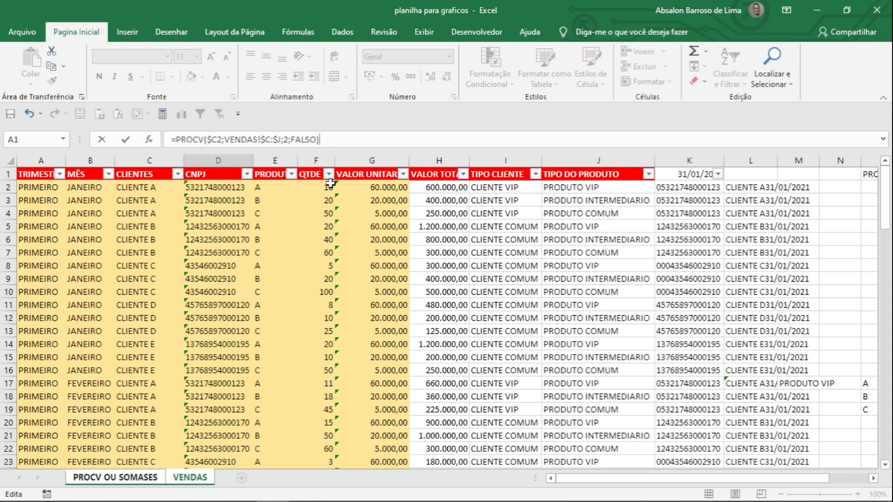
{"action": "key", "text": "Return"}
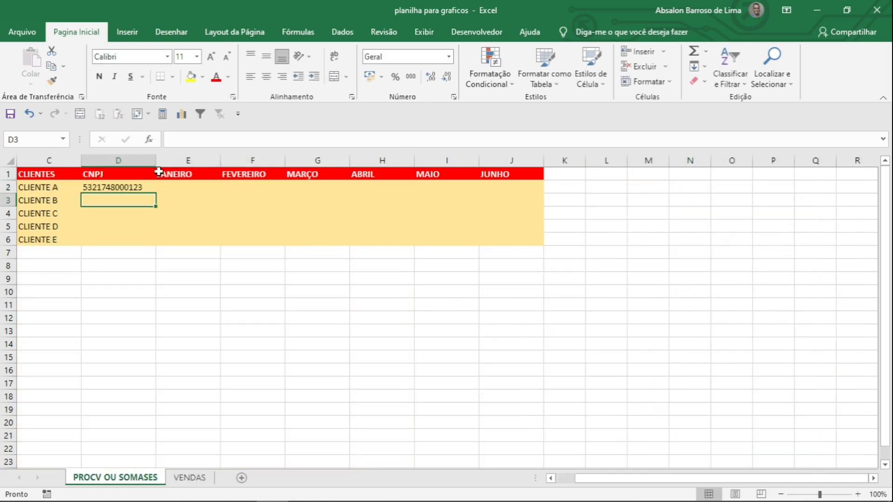
Fill the CNPJ lookup formula from D2 down to D6.
{"action": "left_click", "coordinate": [142, 187]}
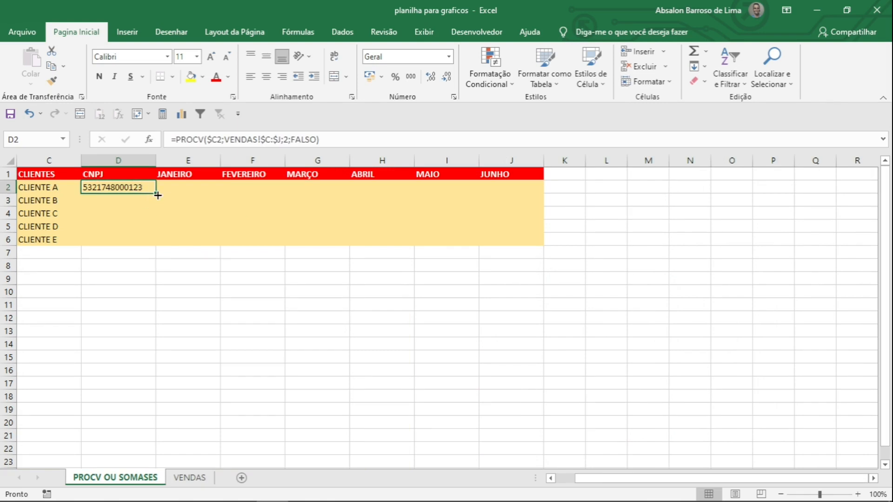
{"action": "left_click", "coordinate": [158, 195]}
{"action": "left_click_drag", "start_coordinate": [157, 195], "coordinate": [157, 244]}
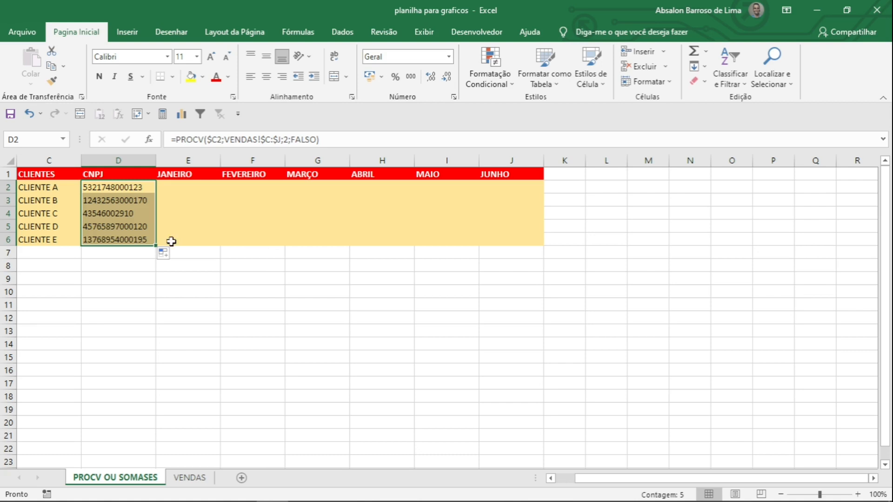
Copy the D5 lookup formula across to E5 and inspect its references.
{"action": "left_click", "coordinate": [101, 228]}
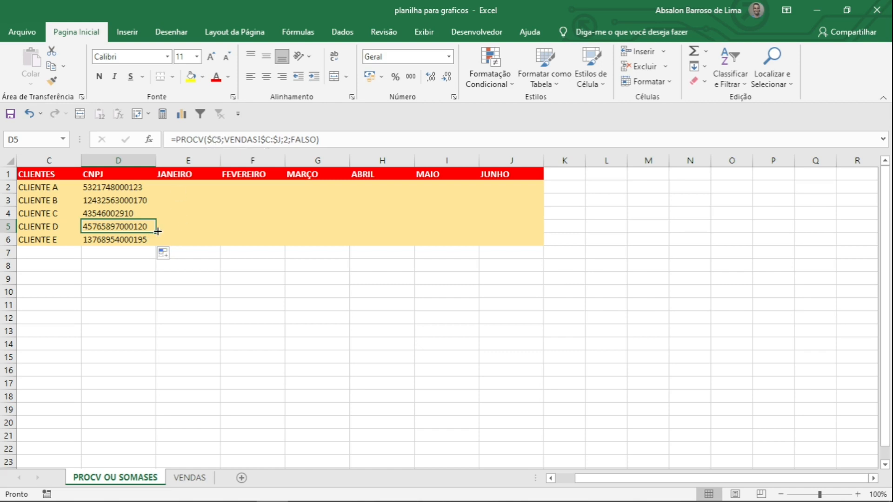
{"action": "left_click_drag", "start_coordinate": [157, 232], "coordinate": [193, 226]}
{"action": "left_click", "coordinate": [209, 227]}
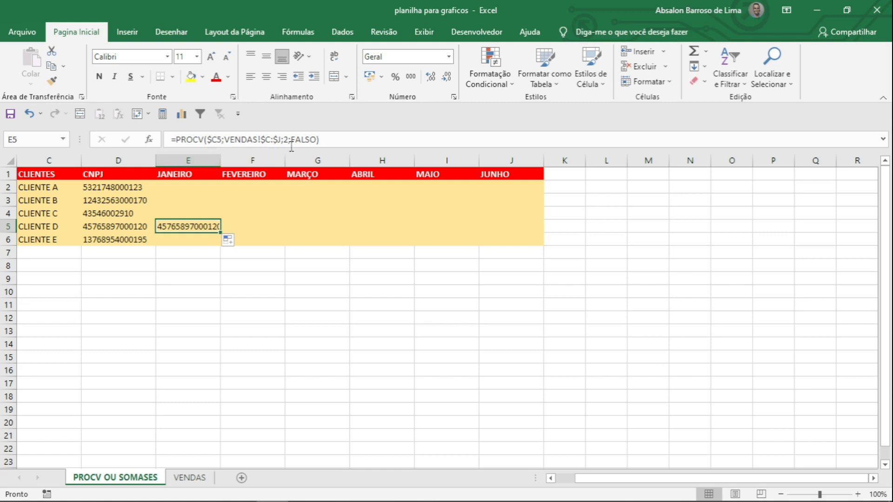
{"action": "left_click", "coordinate": [327, 140]}
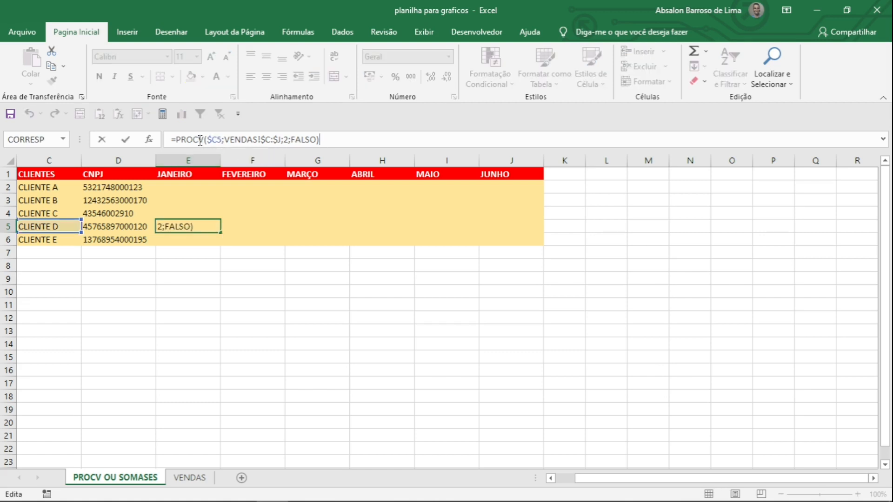
Change the lookup value in the D5 formula to the relative reference C5.
{"action": "left_click", "coordinate": [112, 226]}
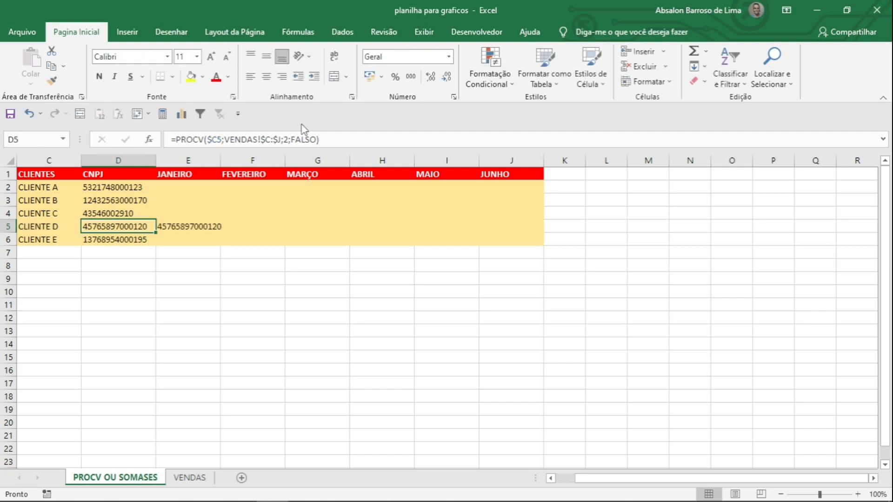
{"action": "left_click", "coordinate": [209, 139]}
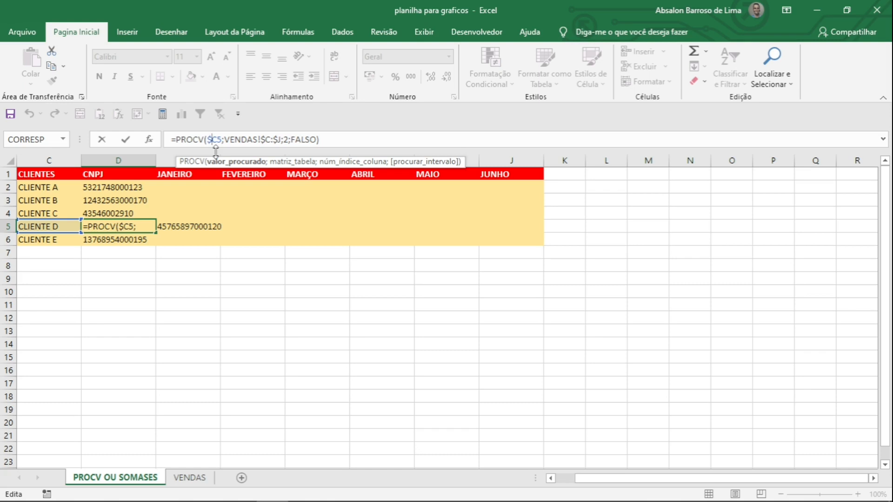
{"action": "key", "text": "F4"}
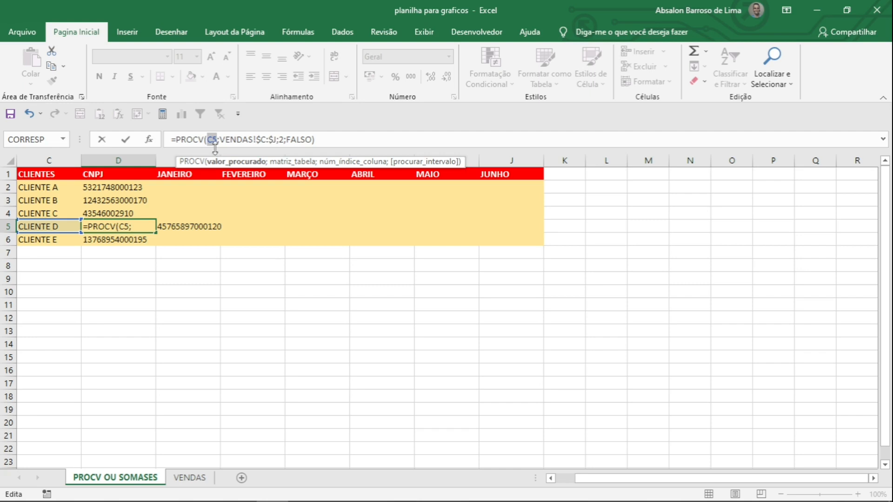
{"action": "key", "text": "Return"}
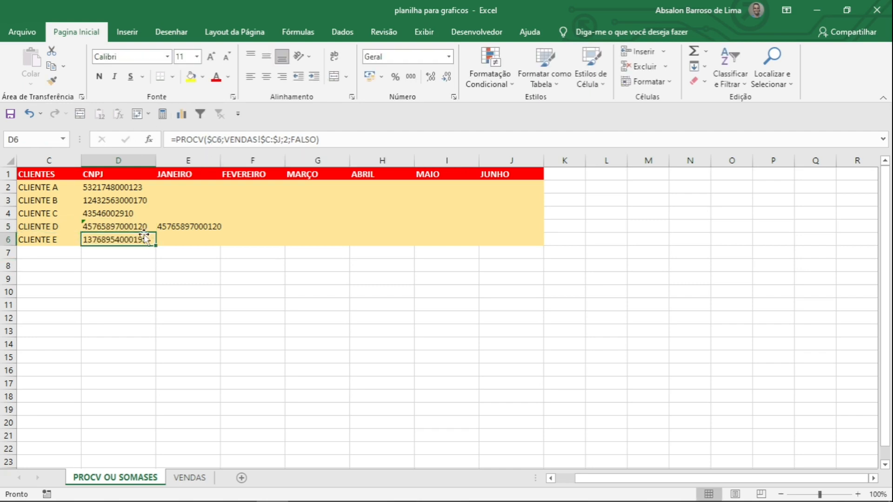
Fill the relative-reference formula from D5 across to E5 and open the E5 formula to inspect its references.
{"action": "left_click", "coordinate": [129, 226]}
{"action": "left_click_drag", "start_coordinate": [156, 232], "coordinate": [196, 235]}
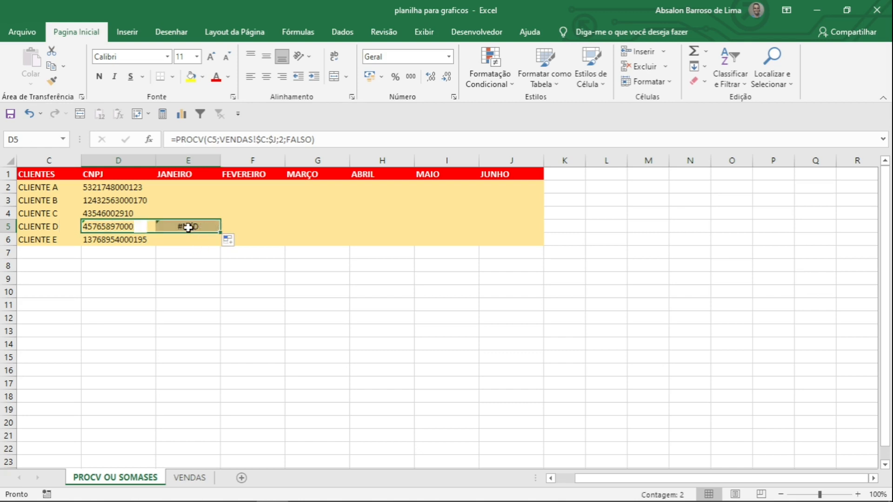
{"action": "left_click", "coordinate": [230, 140]}
{"action": "left_click", "coordinate": [230, 140]}
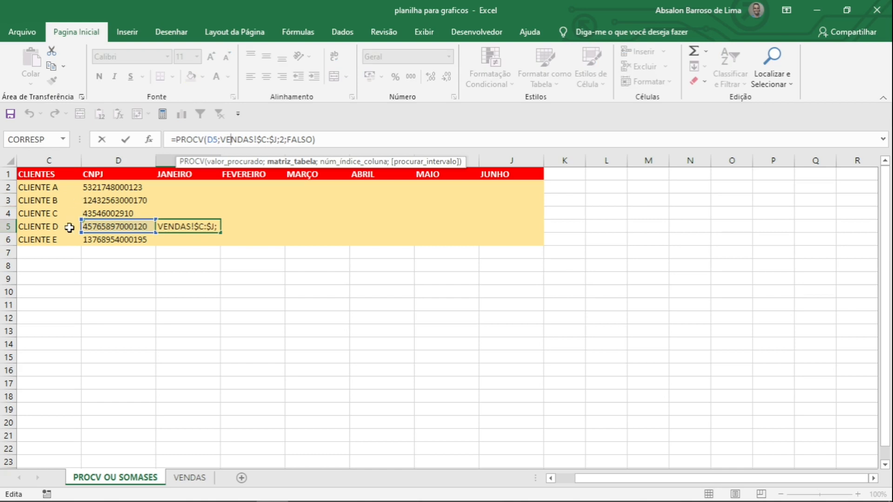
Refill the locked CNPJ lookup formula from D2 down to D6 and clear the formula in E5.
{"action": "key", "text": "Return"}
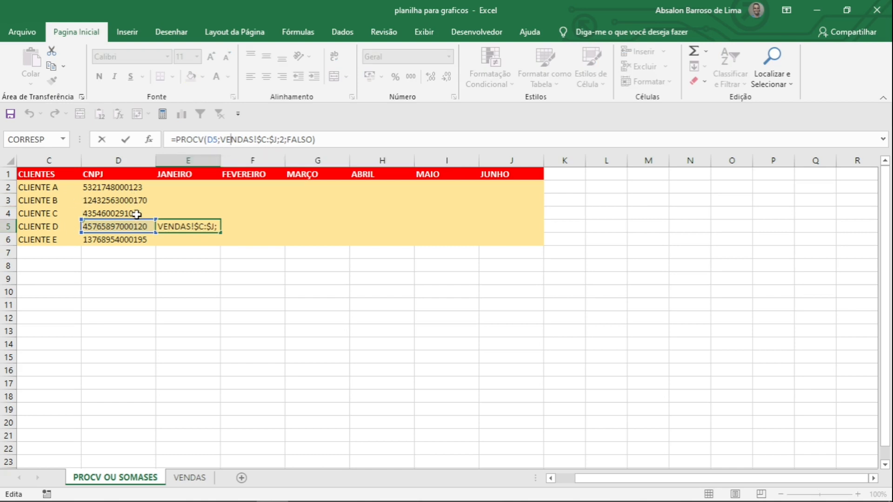
{"action": "left_click", "coordinate": [125, 190]}
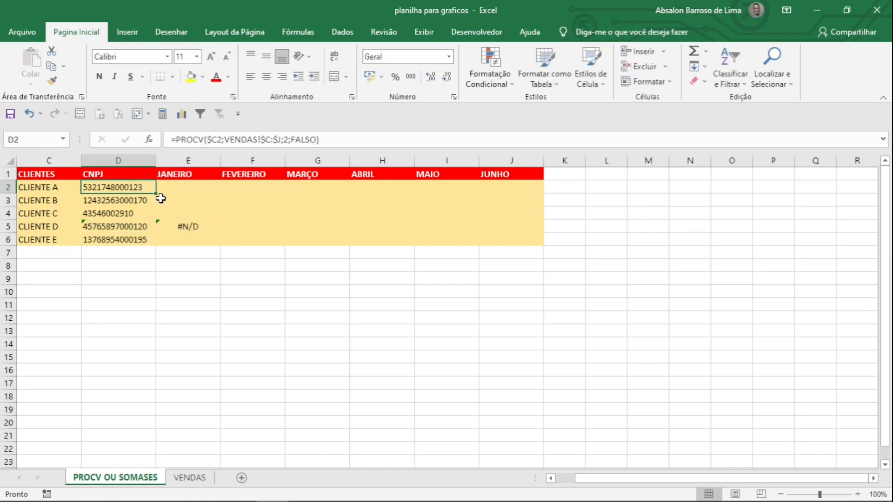
{"action": "double_click", "coordinate": [156, 194]}
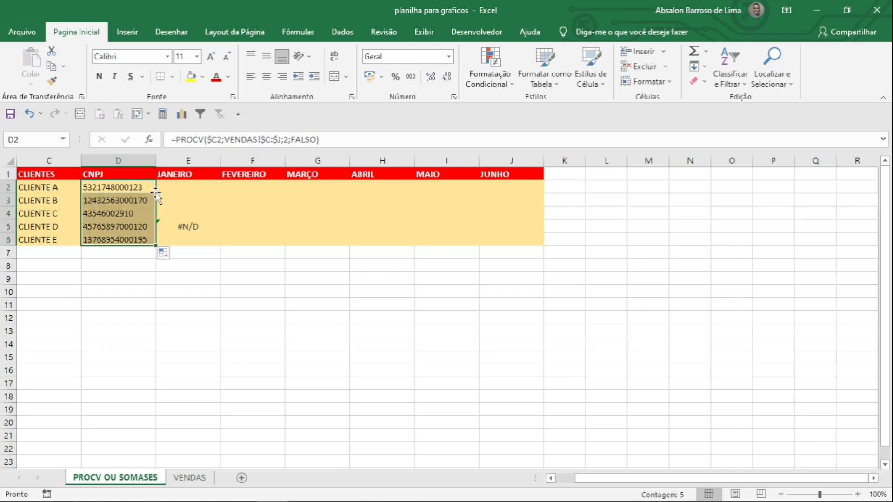
{"action": "left_click", "coordinate": [186, 227]}
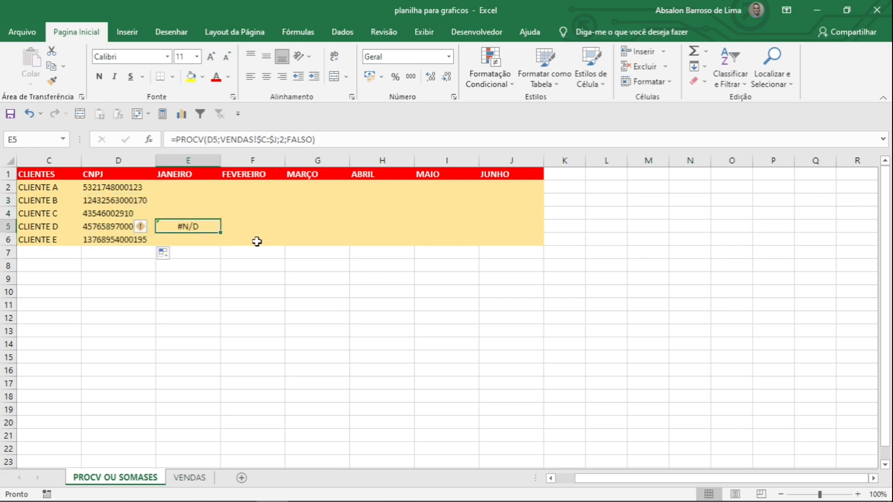
{"action": "key", "text": "Delete"}
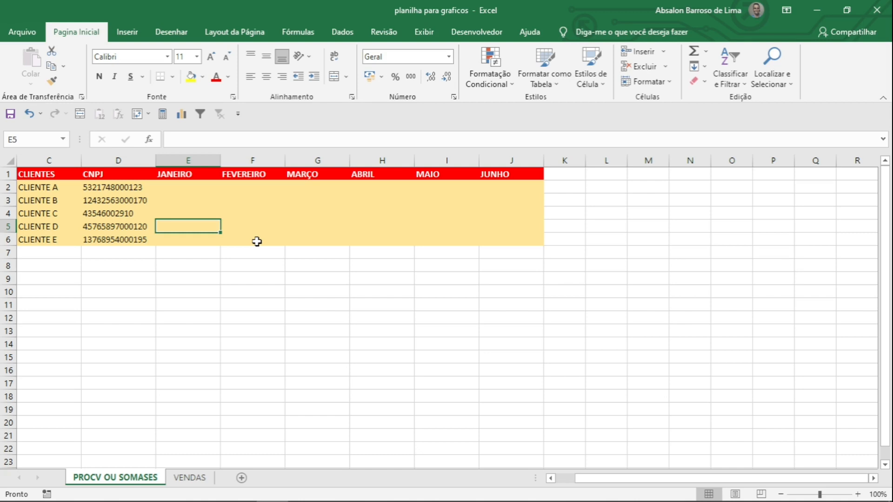
Copy the text of the D2 lookup formula into E2 under JANEIRO, keeping its references unchanged.
{"action": "left_click", "coordinate": [192, 190]}
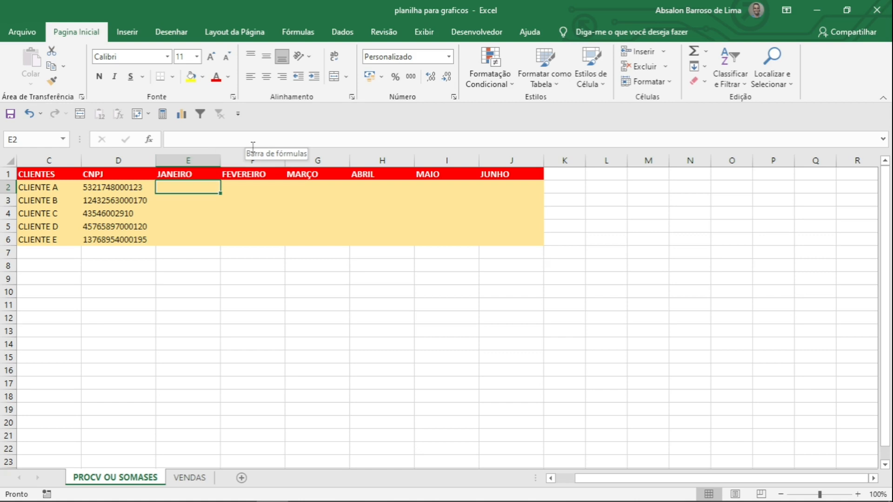
{"action": "left_click", "coordinate": [118, 188]}
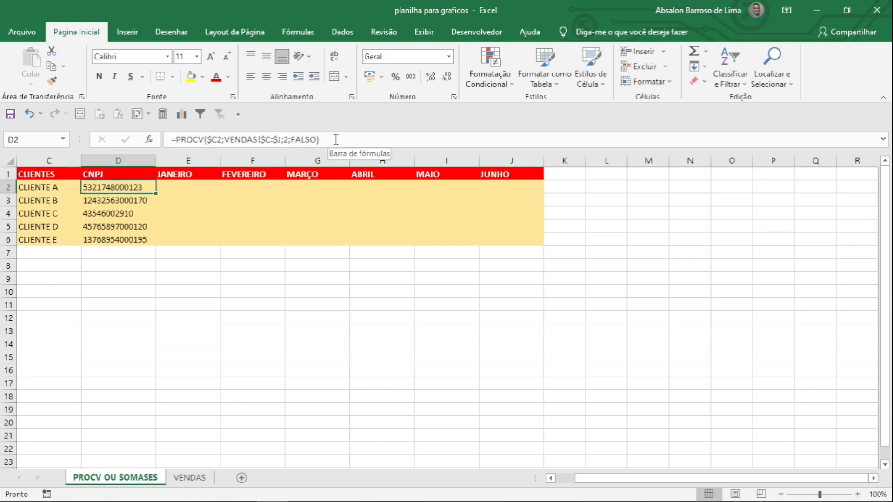
{"action": "left_click_drag", "start_coordinate": [335, 139], "coordinate": [168, 139]}
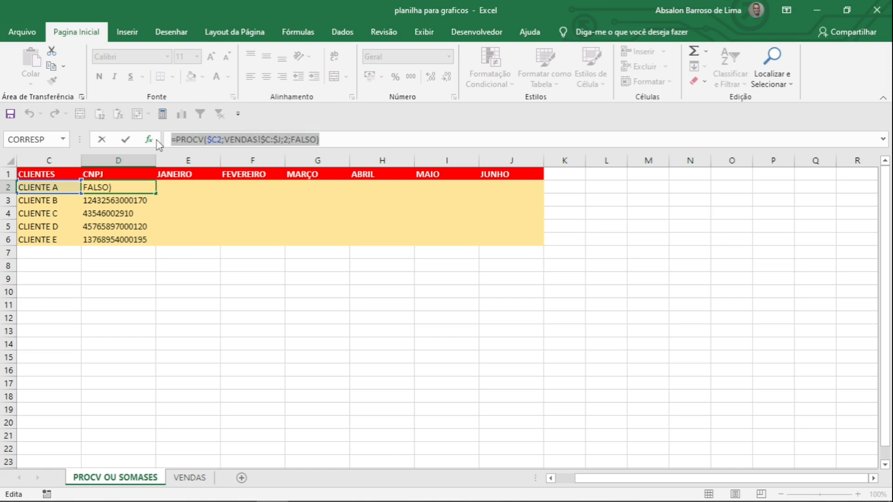
{"action": "key", "text": "ctrl+c"}
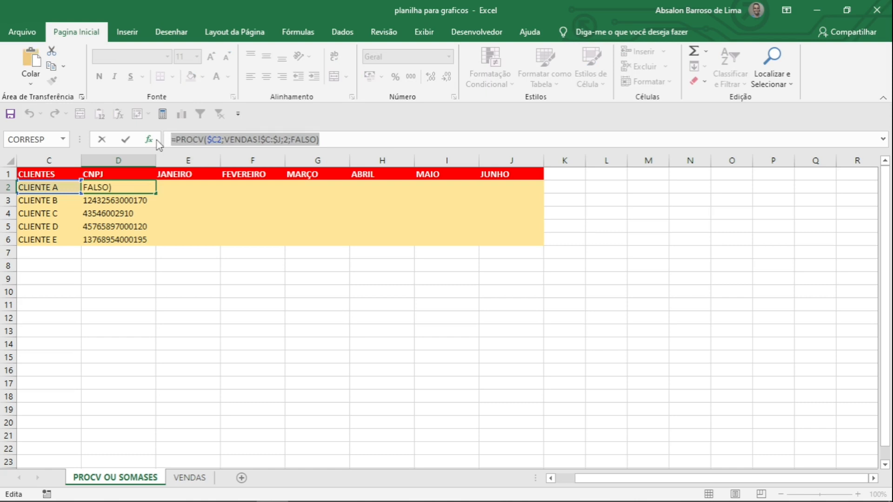
{"action": "key", "text": "Tab"}
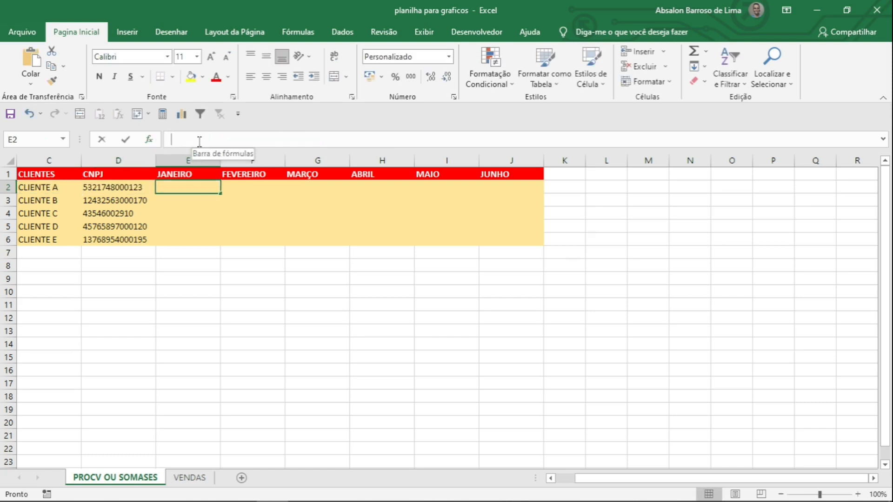
{"action": "left_click", "coordinate": [199, 141]}
{"action": "key", "text": "ctrl+v"}
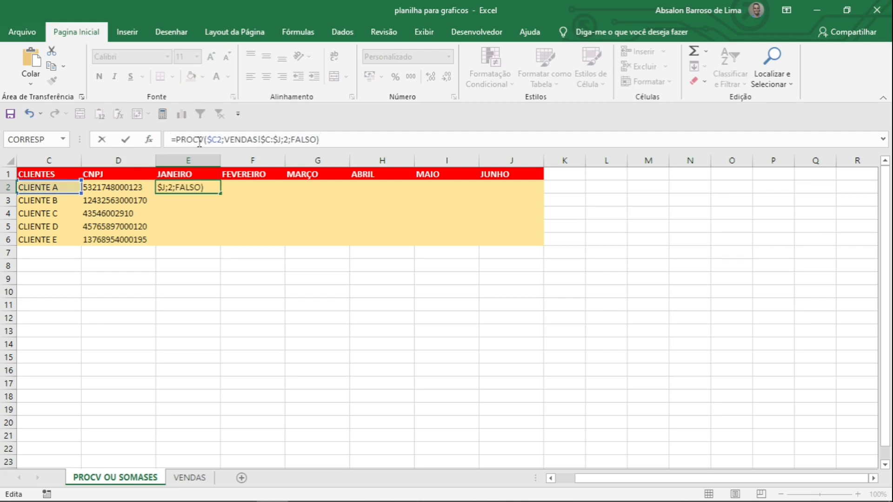
{"action": "key", "text": "Return"}
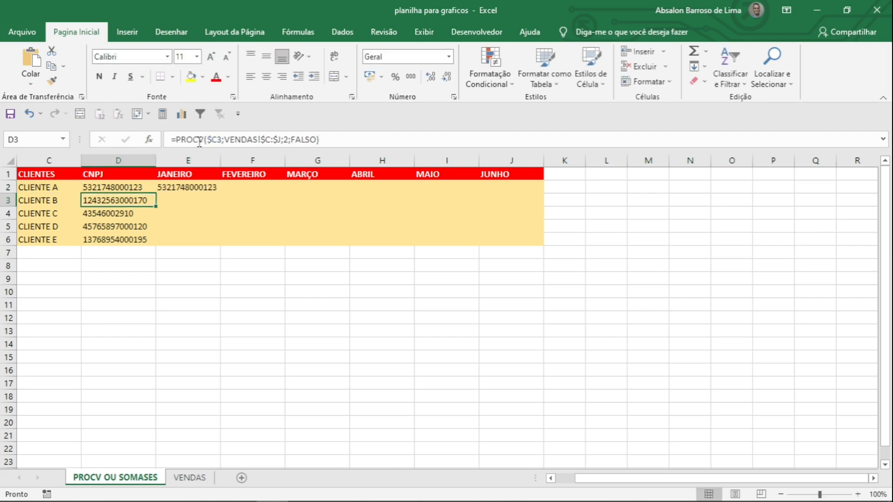
Count the VENDAS columns from CLIENTES to VALOR TOTAL and set the column index in the E2 formula to 6.
{"action": "left_click", "coordinate": [184, 483]}
{"action": "left_click_drag", "start_coordinate": [161, 159], "coordinate": [450, 159]}
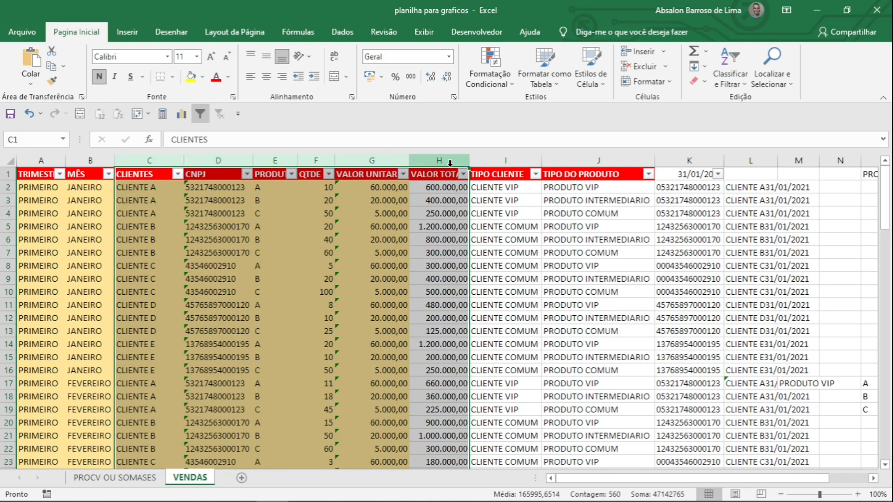
{"action": "left_click_drag", "start_coordinate": [134, 161], "coordinate": [148, 173]}
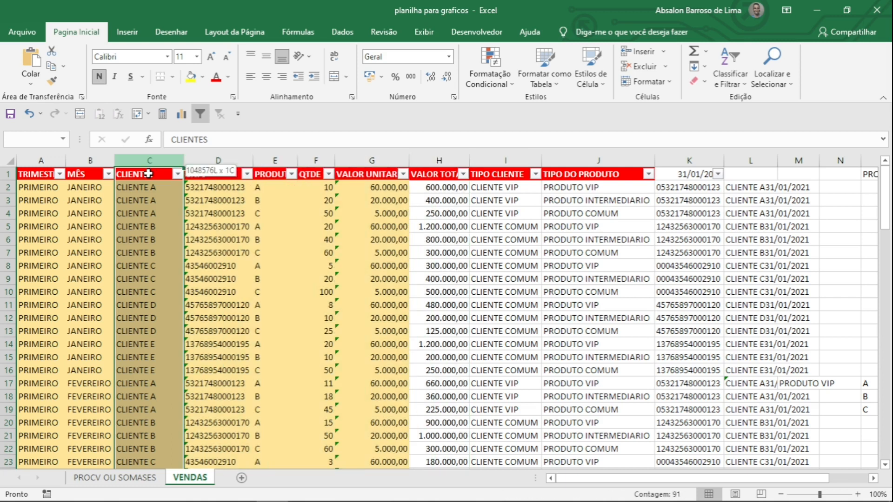
{"action": "left_click_drag", "start_coordinate": [148, 173], "coordinate": [179, 171]}
{"action": "left_click_drag", "start_coordinate": [179, 170], "coordinate": [424, 171]}
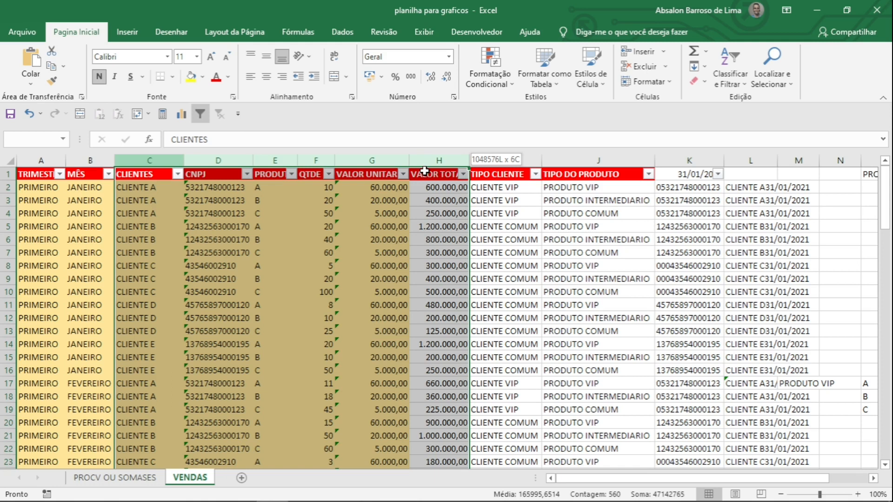
{"action": "left_click_drag", "start_coordinate": [427, 171], "coordinate": [446, 164]}
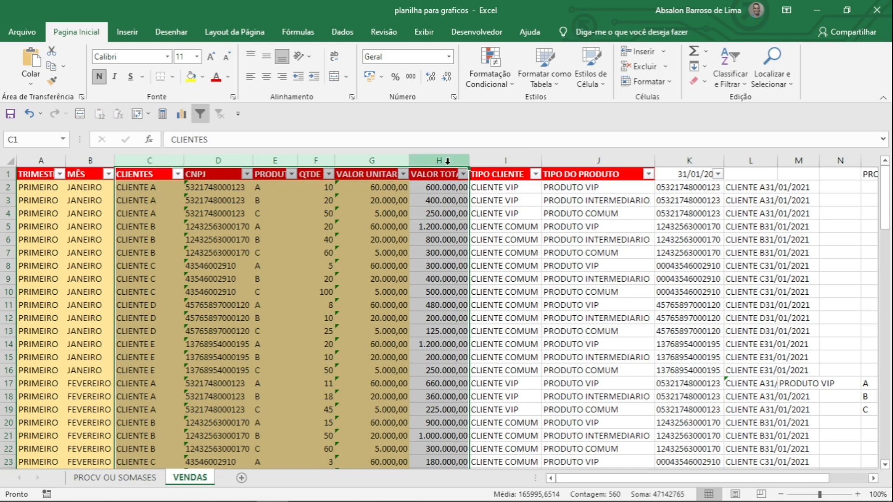
{"action": "left_click", "coordinate": [95, 481]}
{"action": "left_click", "coordinate": [190, 188]}
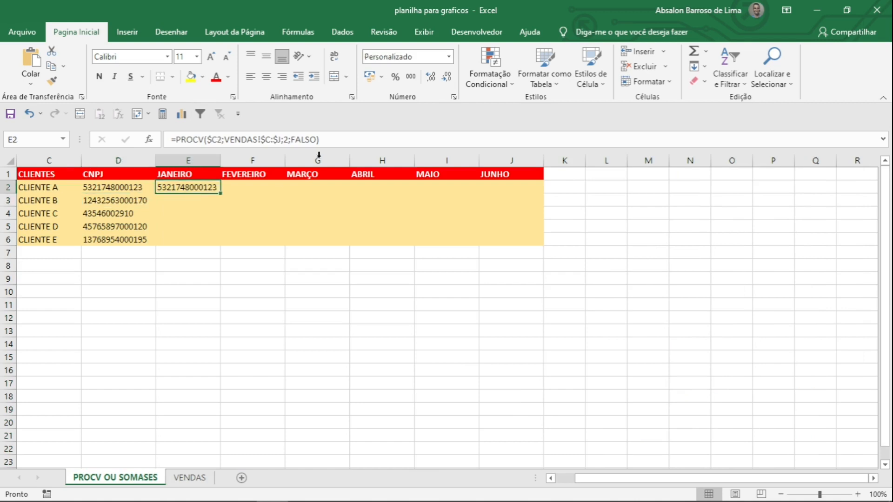
{"action": "left_click", "coordinate": [283, 140]}
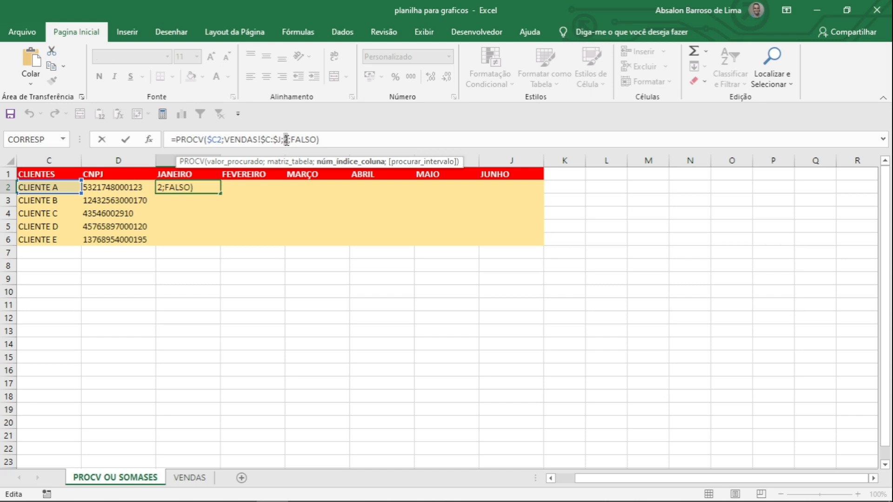
{"action": "type", "text": "6"}
{"action": "key", "text": "Return"}
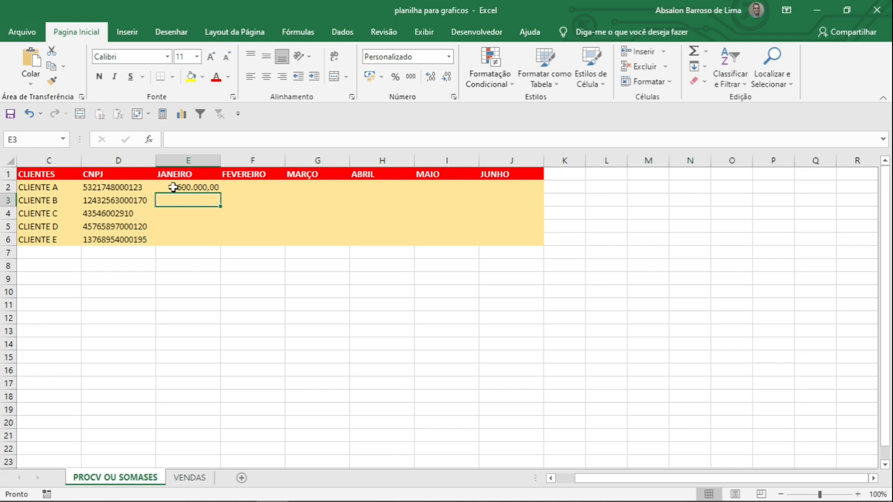
Start a SOMASES formula in F2 under FEVEREIRO with the locked sum range VENDAS!$H:$H.
{"action": "left_click", "coordinate": [247, 187]}
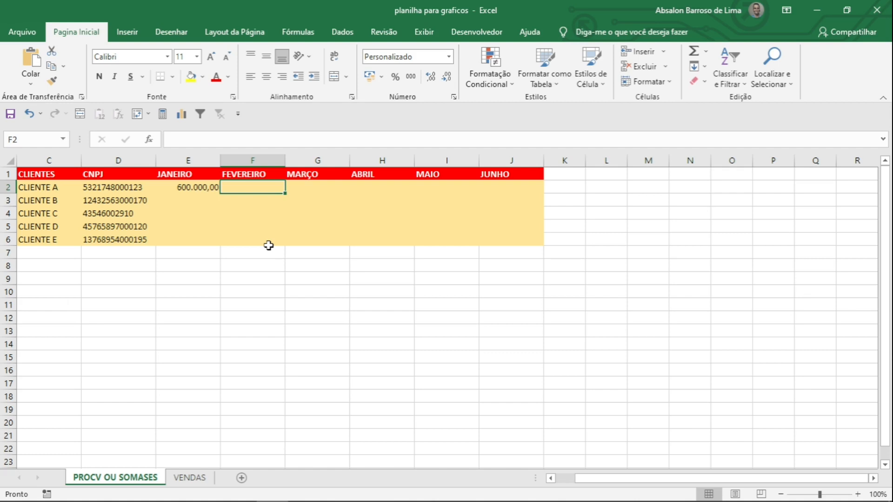
{"action": "type", "text": "="}
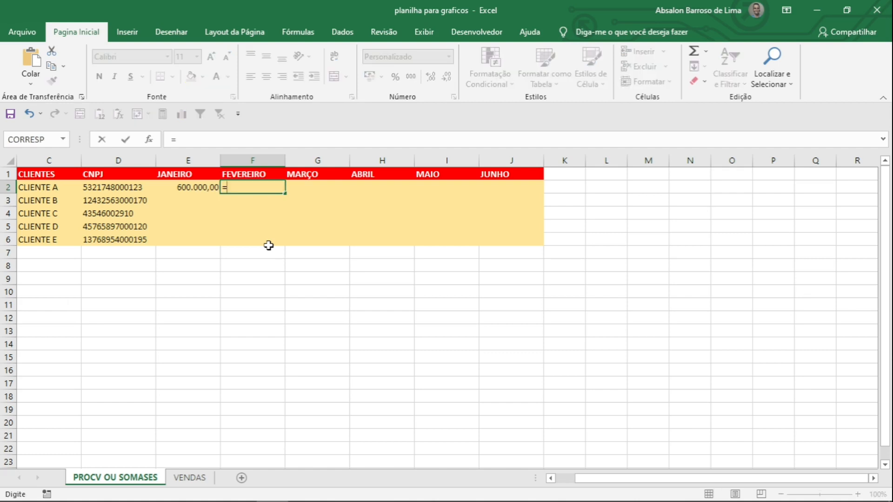
{"action": "type", "text": "SOMASES"}
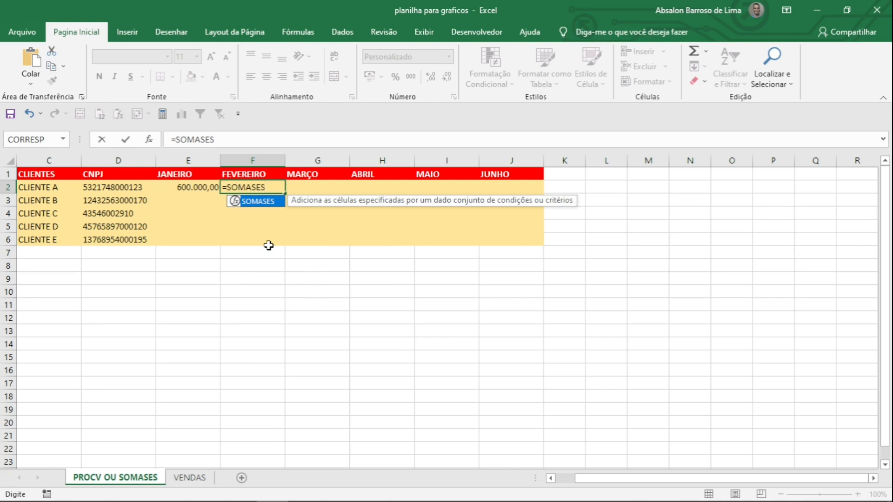
{"action": "type", "text": "("}
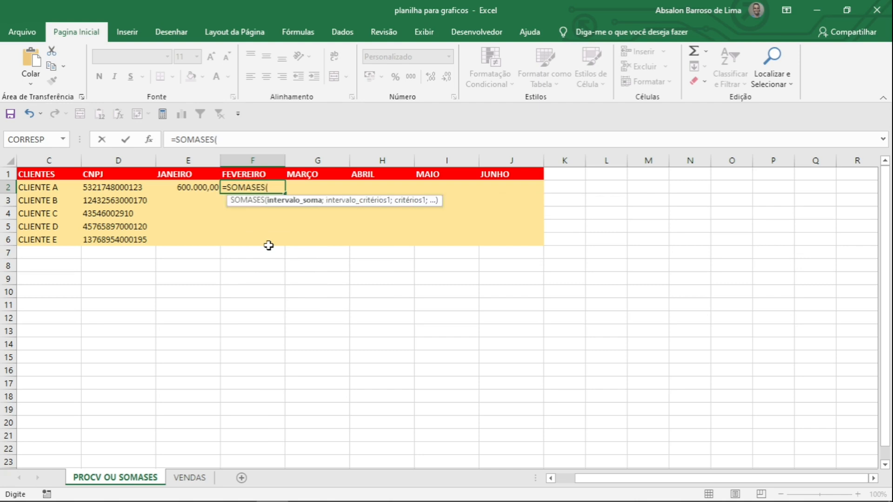
{"action": "left_click", "coordinate": [204, 479]}
{"action": "left_click", "coordinate": [439, 161]}
{"action": "key", "text": "F4"}
{"action": "type", "text": ";"}
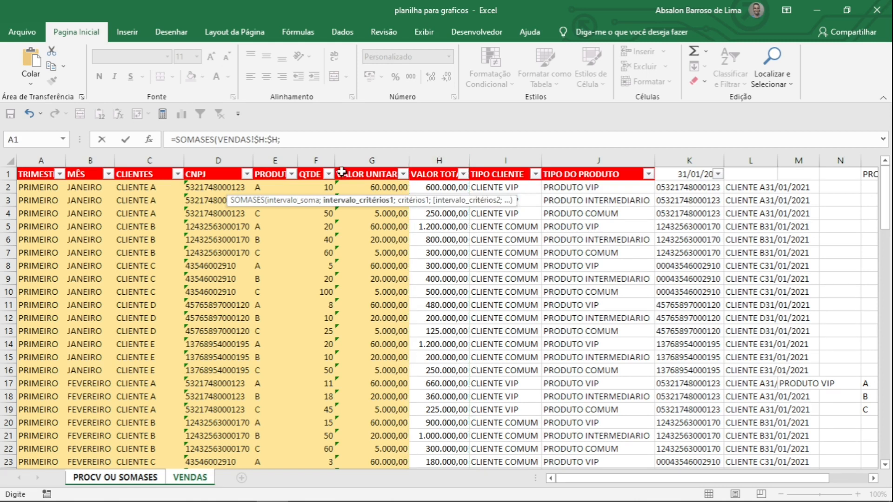
Add the first SOMASES condition with the criteria range VENDAS!$C:$C and the column-locked criterion $C2 from the PROCV OU SOMASES sheet.
{"action": "left_click", "coordinate": [151, 158]}
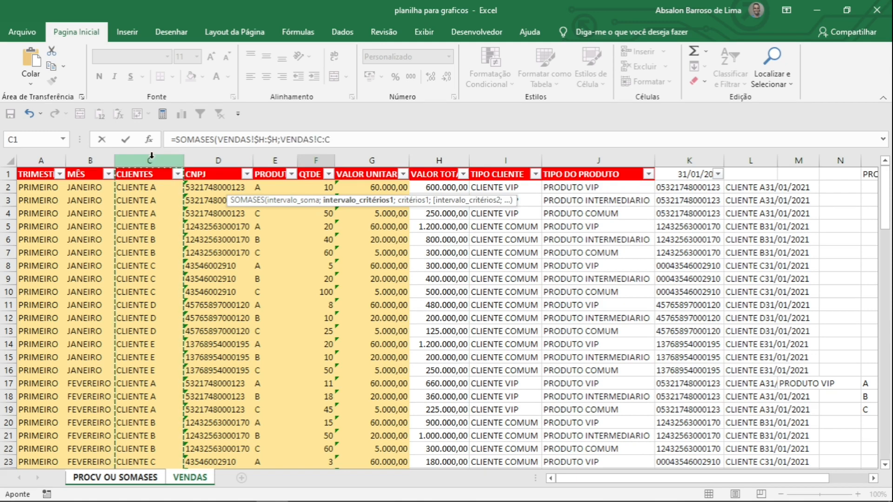
{"action": "key", "text": "F4"}
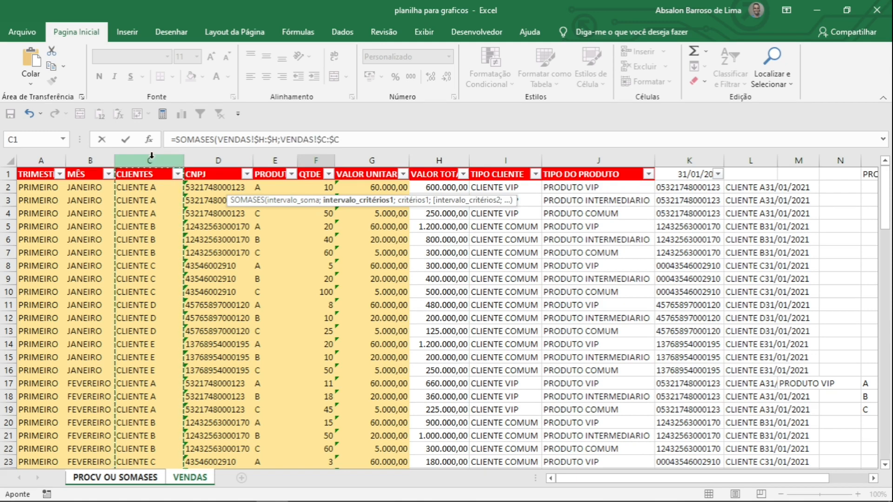
{"action": "type", "text": ";"}
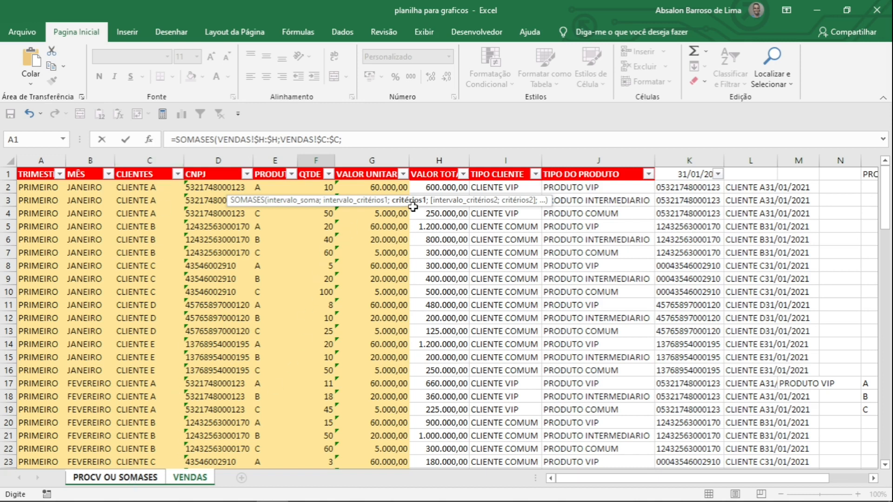
{"action": "left_click", "coordinate": [126, 483]}
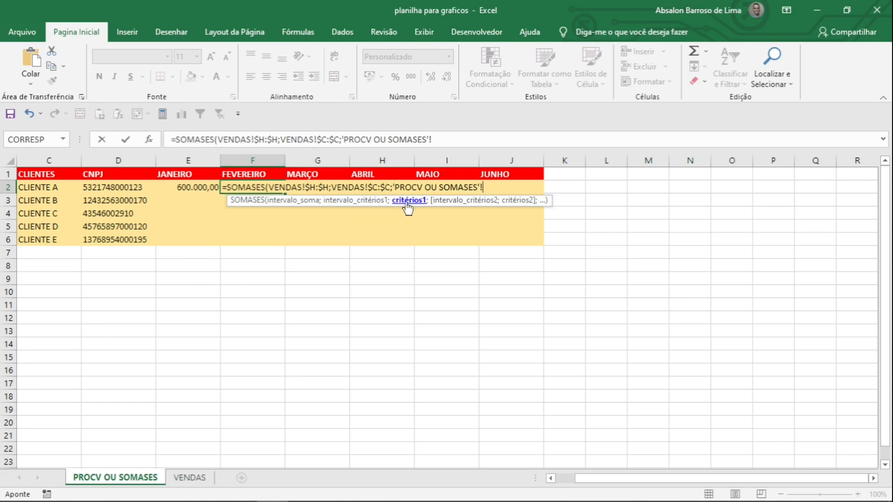
{"action": "left_click", "coordinate": [54, 189]}
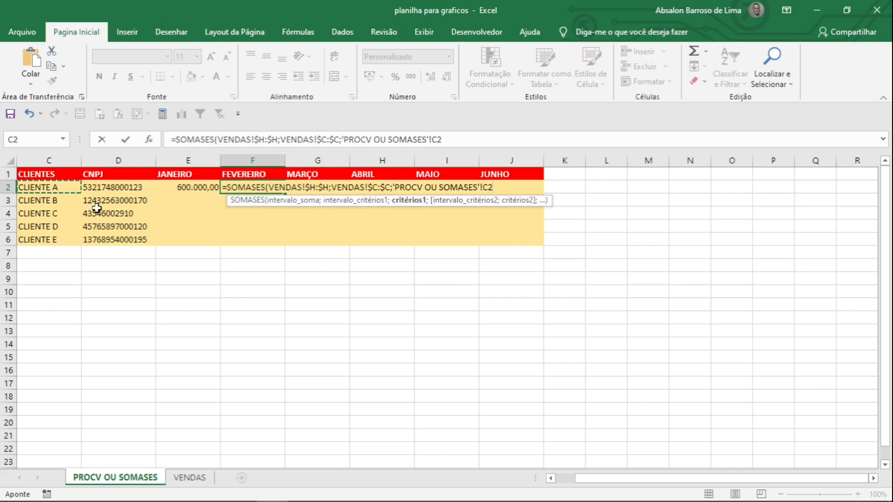
{"action": "key", "text": "F4"}
{"action": "key", "text": "F4"}
{"action": "key", "text": "F4"}
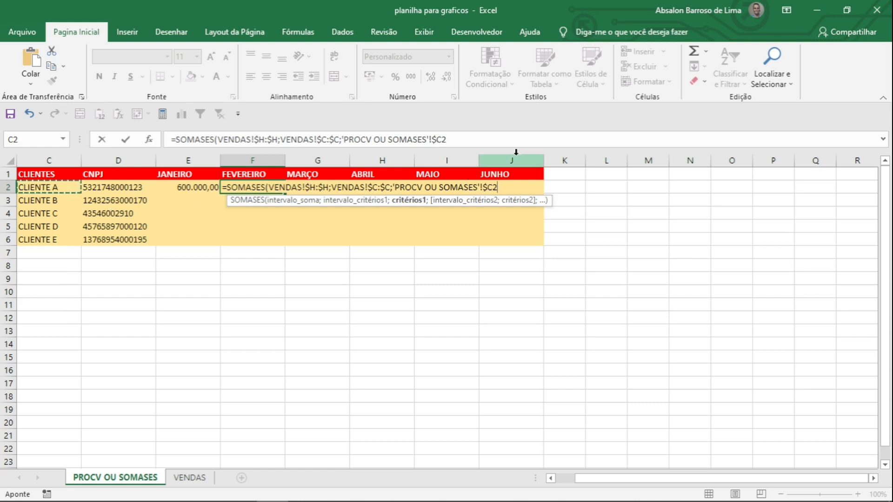
{"action": "type", "text": ";"}
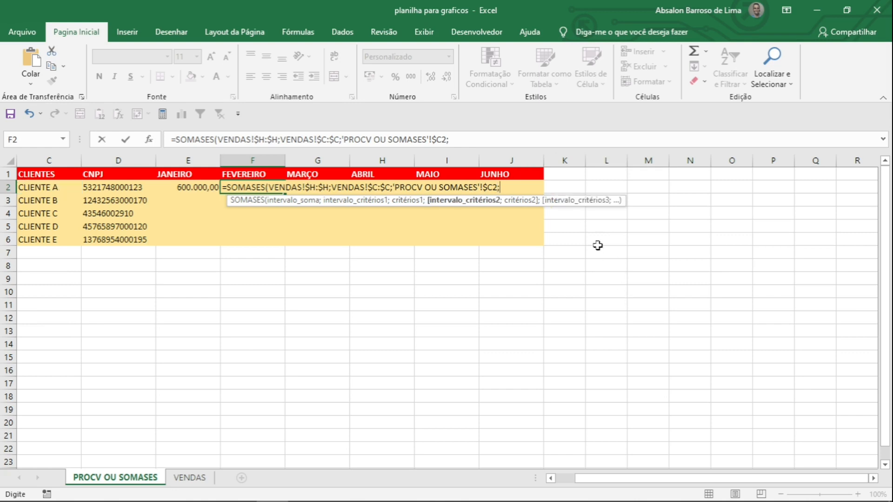
Add the locked MÊS column VENDAS!$B:$B as the second criteria range of the SOMASES formula in F2.
{"action": "left_click", "coordinate": [189, 479]}
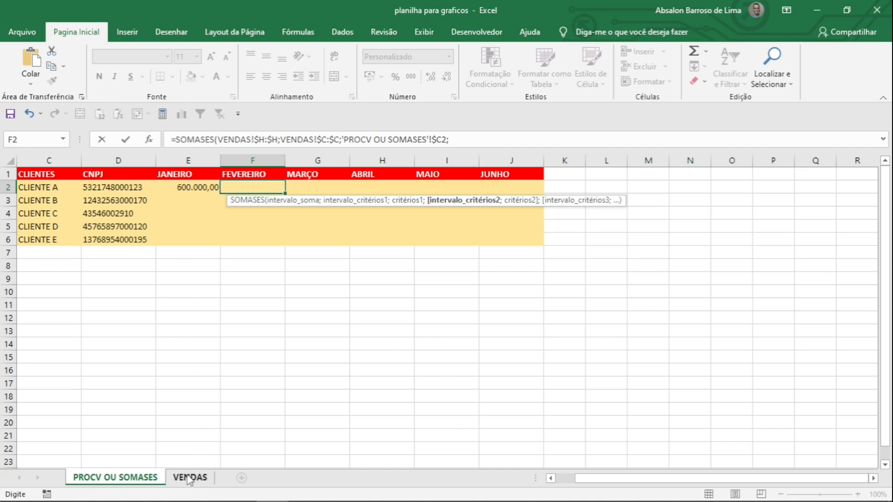
{"action": "left_click", "coordinate": [96, 158]}
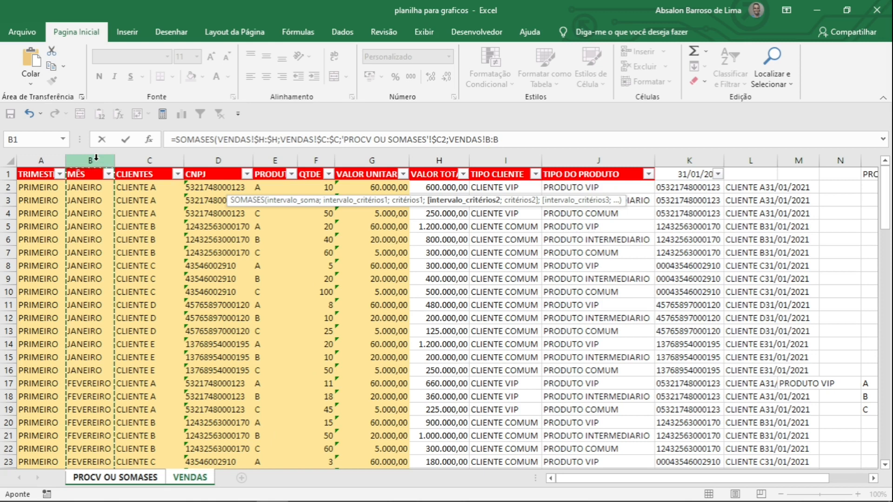
{"action": "key", "text": "F4"}
{"action": "type", "text": ";"}
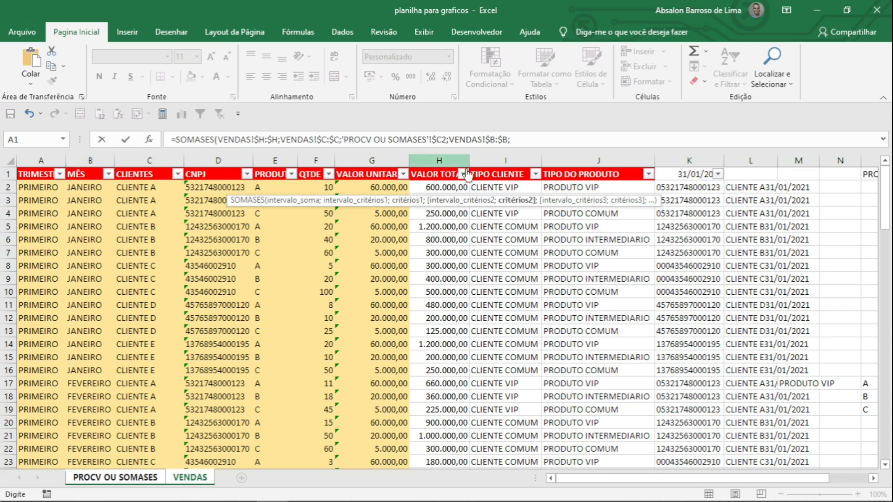
Finish the F2 SOMASES formula with the row-locked JANEIRO header 'PROCV OU SOMASES'!E$1 as the second criterion.
{"action": "left_click", "coordinate": [138, 484]}
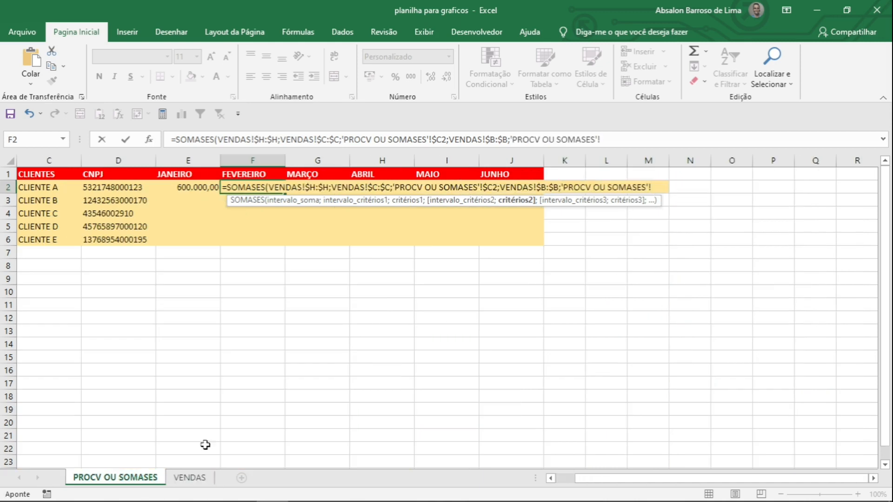
{"action": "left_click", "coordinate": [183, 178]}
{"action": "key", "text": "F4"}
{"action": "key", "text": "F4"}
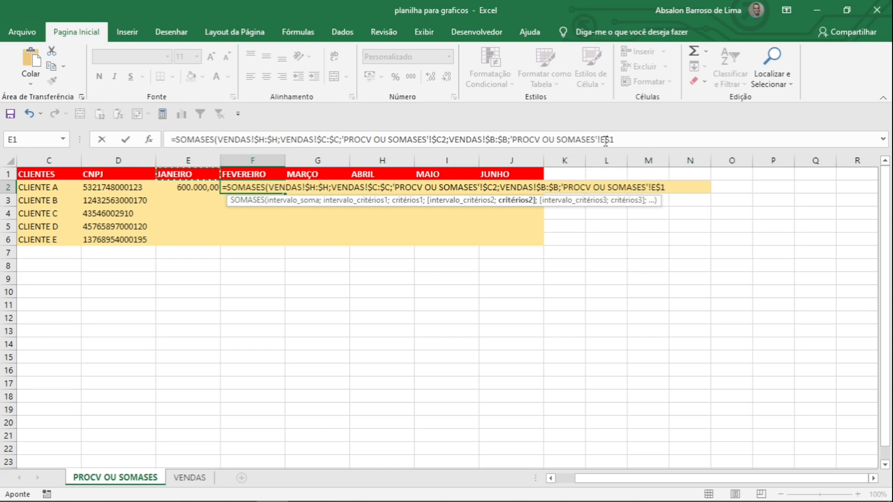
{"action": "left_click_drag", "start_coordinate": [606, 140], "coordinate": [620, 140]}
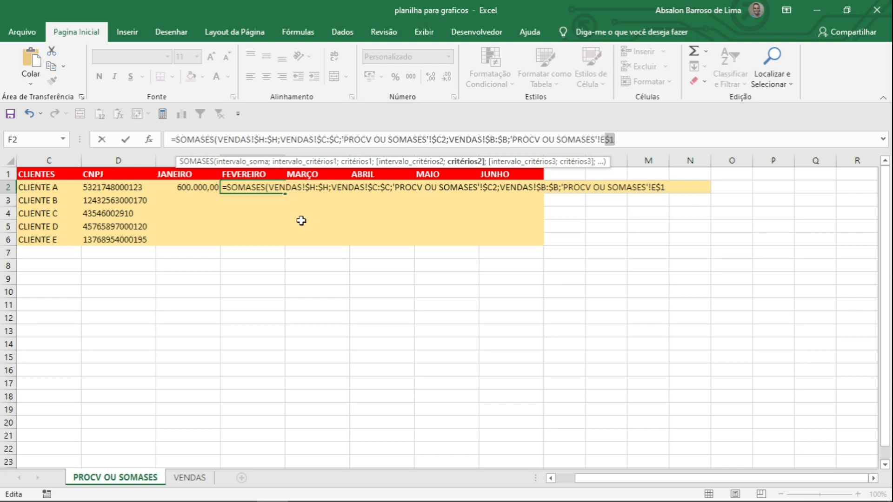
{"action": "left_click", "coordinate": [650, 140]}
{"action": "type", "text": ")"}
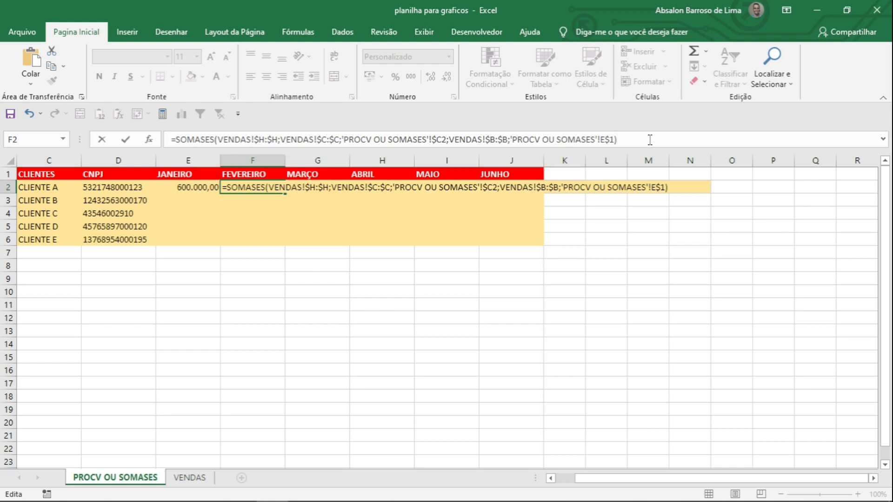
{"action": "key", "text": "Return"}
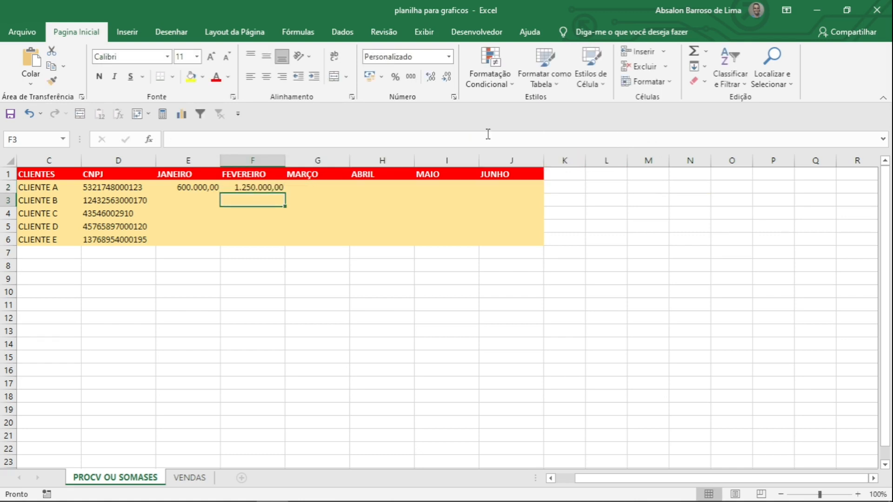
{"action": "left_click", "coordinate": [258, 187]}
{"action": "left_click", "coordinate": [253, 139]}
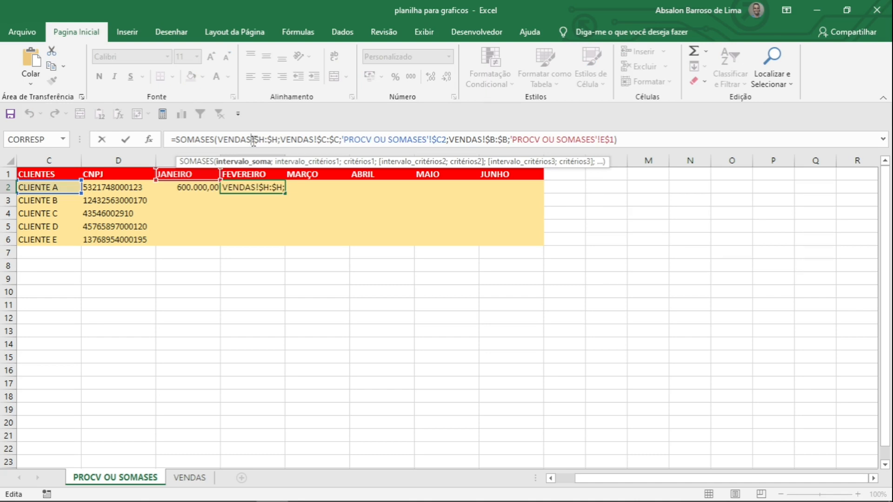
{"action": "key", "text": "Return"}
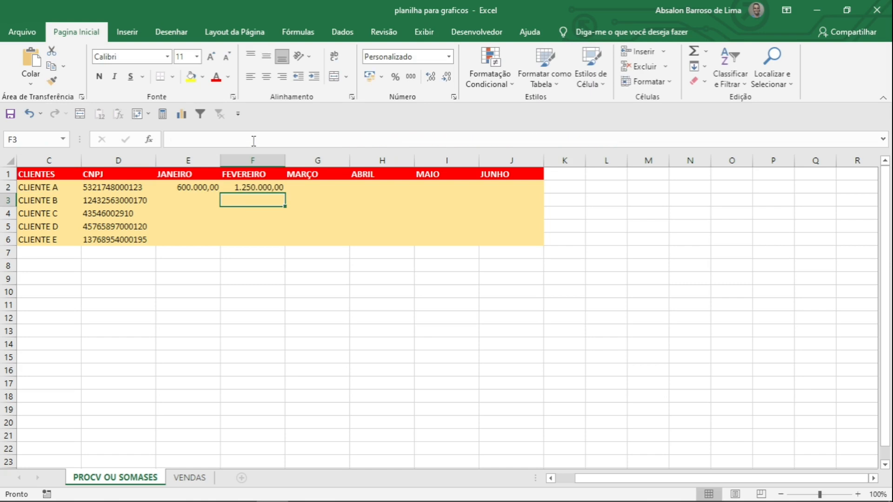
Set the final match argument of the PROCV formula in E2 to VERDADEIRO.
{"action": "left_click", "coordinate": [190, 190]}
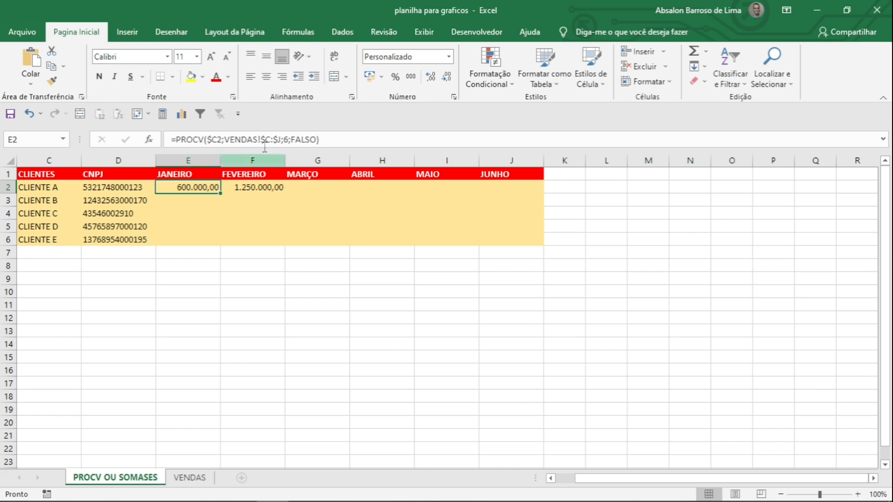
{"action": "left_click", "coordinate": [292, 140]}
{"action": "left_click_drag", "start_coordinate": [298, 139], "coordinate": [316, 139]}
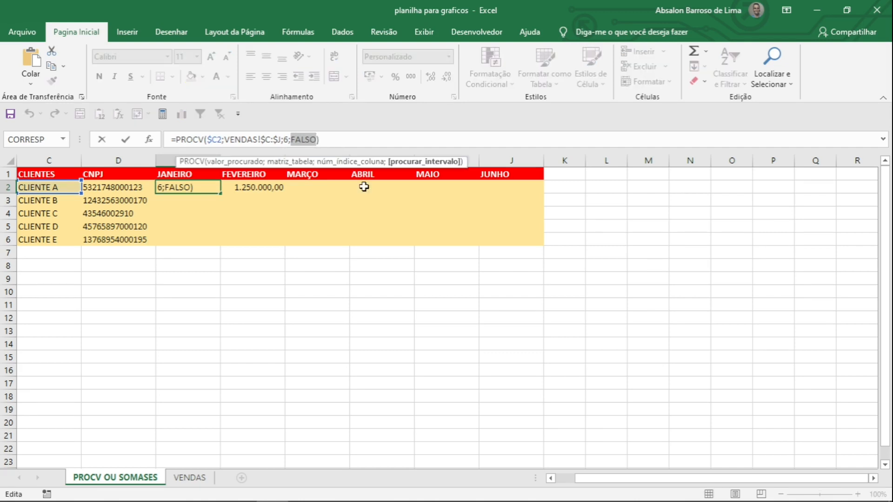
{"action": "type", "text": "VERDADEI"}
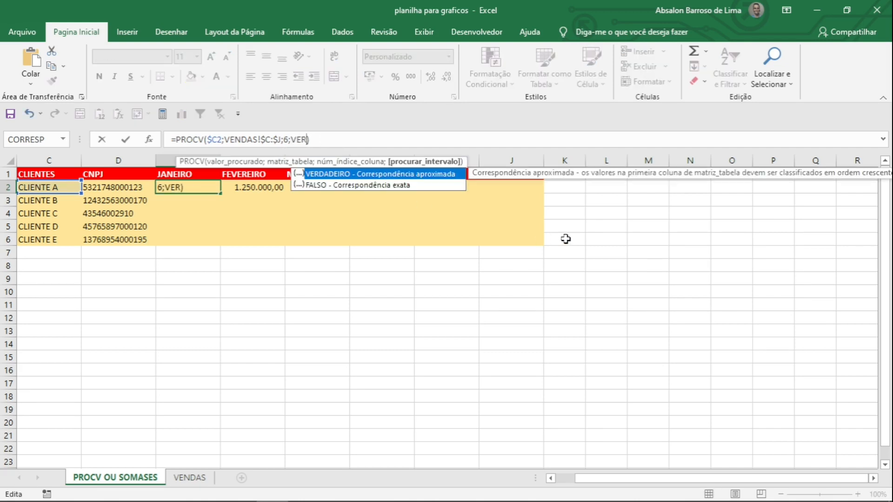
{"action": "type", "text": "RO"}
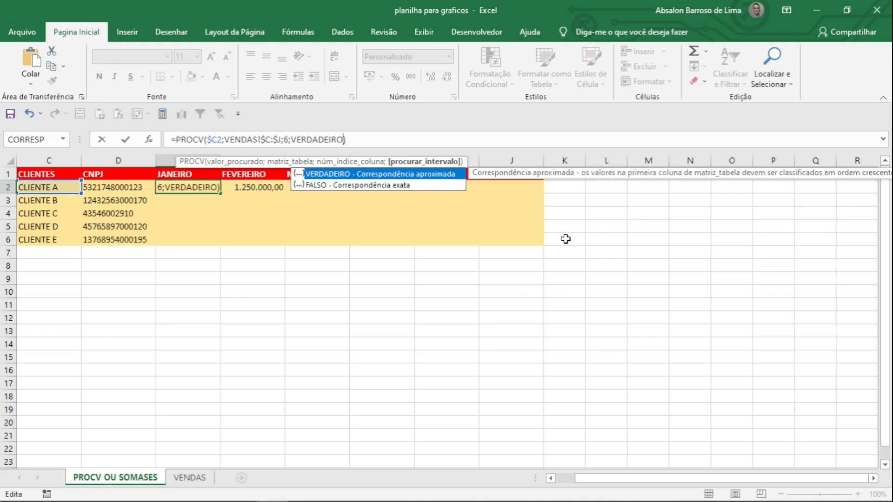
{"action": "key", "text": "Return"}
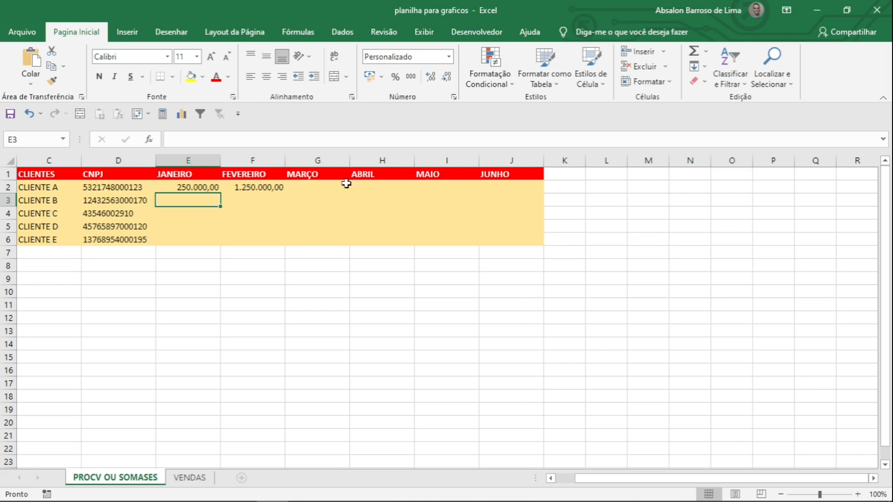
Move the SOMASES formula text from F2 into E2, replacing the PROCV formula and keeping all references unchanged.
{"action": "left_click", "coordinate": [238, 188]}
{"action": "left_click_drag", "start_coordinate": [621, 139], "coordinate": [162, 135]}
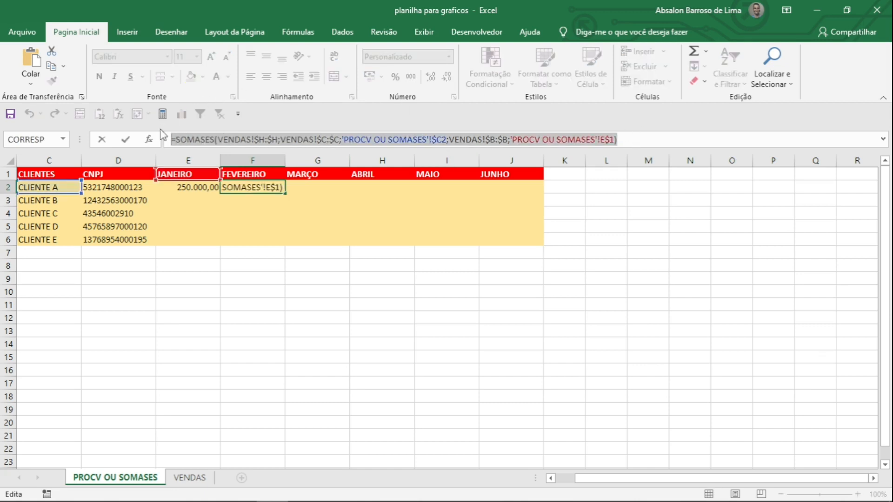
{"action": "key", "text": "BackSpace"}
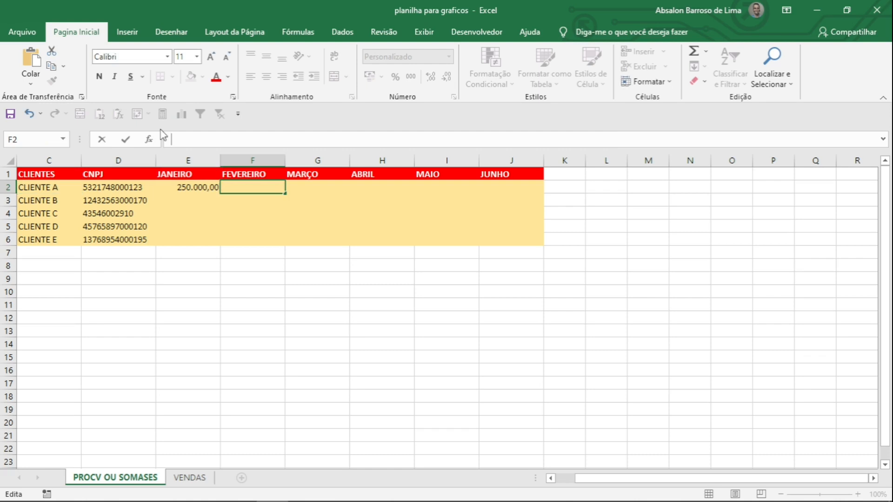
{"action": "key", "text": "Escape"}
{"action": "left_click", "coordinate": [174, 187]}
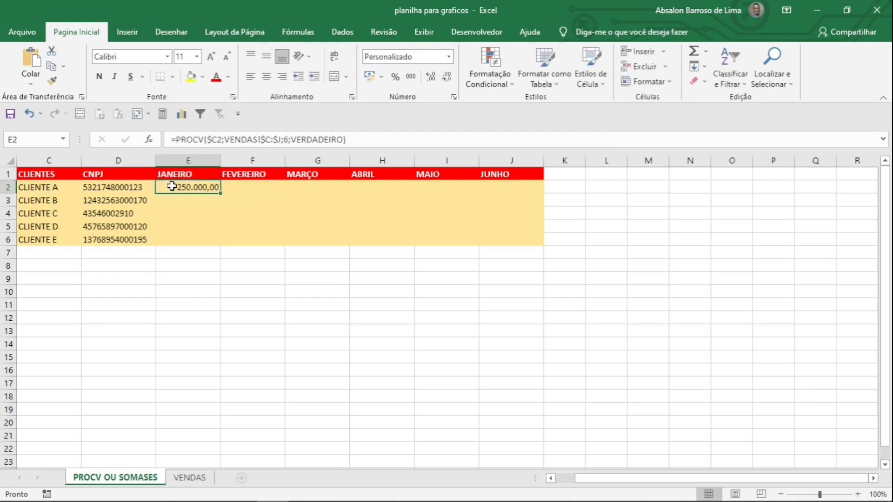
{"action": "triple_click", "coordinate": [370, 140]}
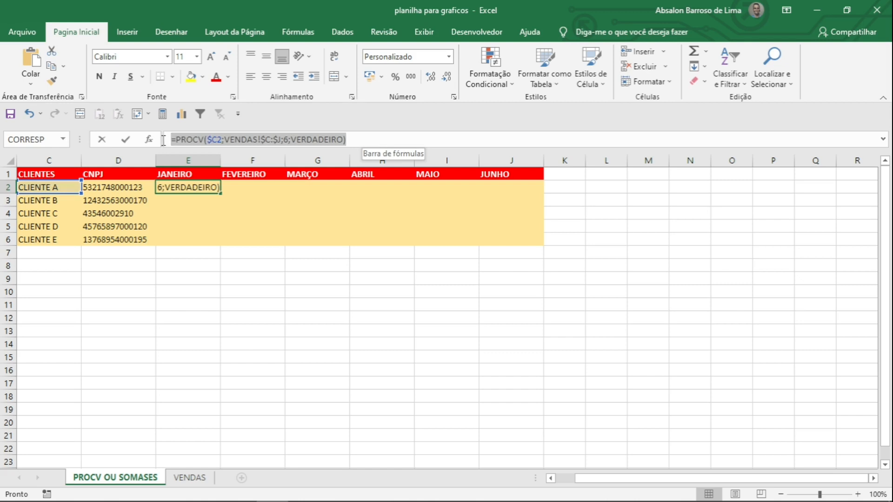
{"action": "key", "text": "BackSpace"}
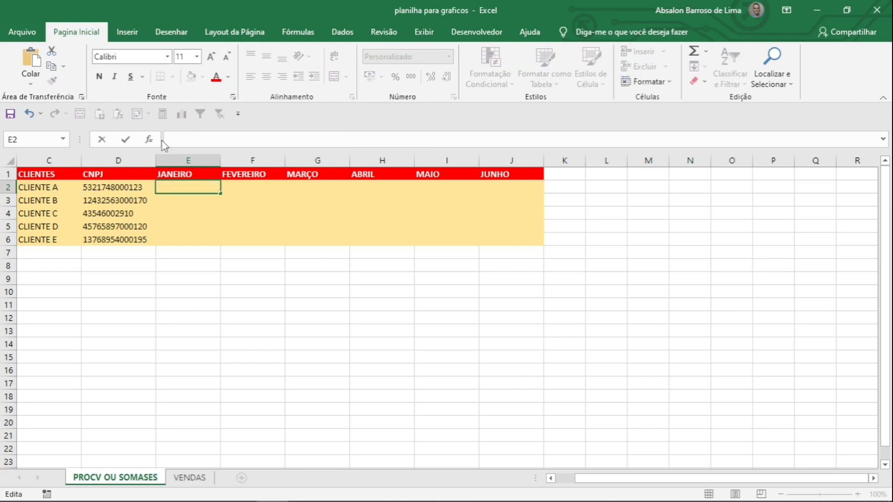
{"action": "key", "text": "ctrl+v"}
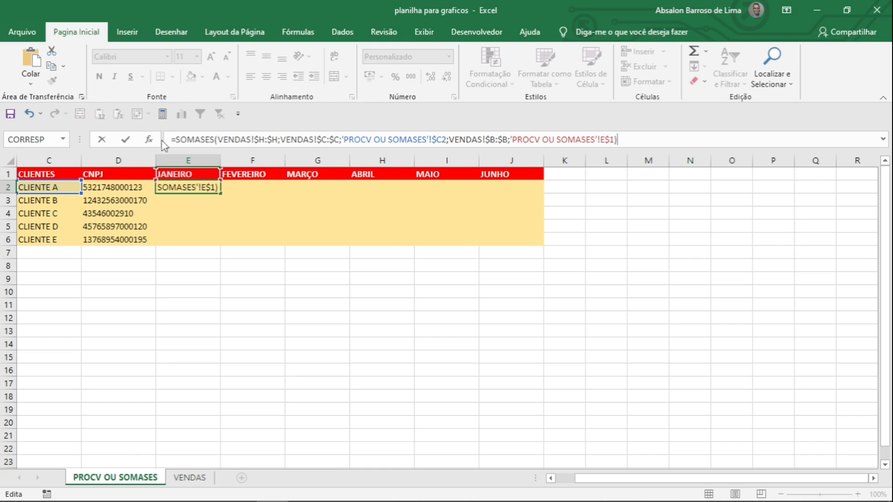
{"action": "key", "text": "Return"}
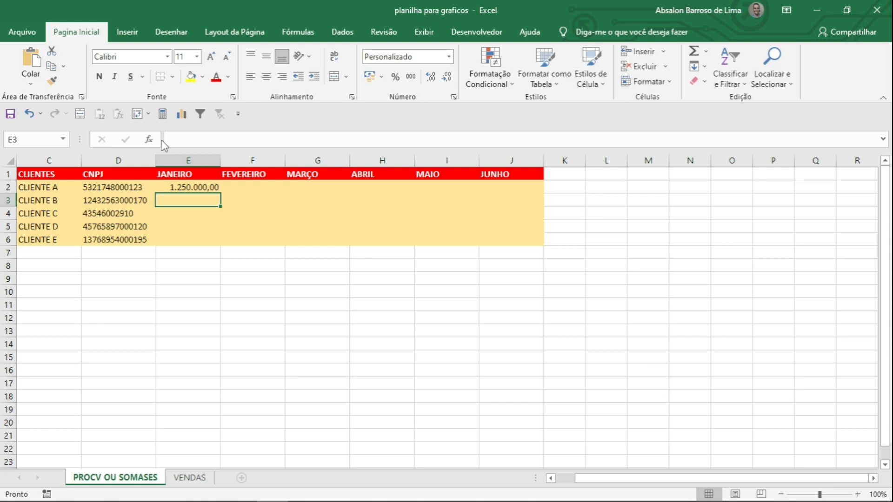
Fill the E2 SOMASES formula across to JUNHO in J2 and down to CLIENTE E in row 6.
{"action": "left_click", "coordinate": [187, 186]}
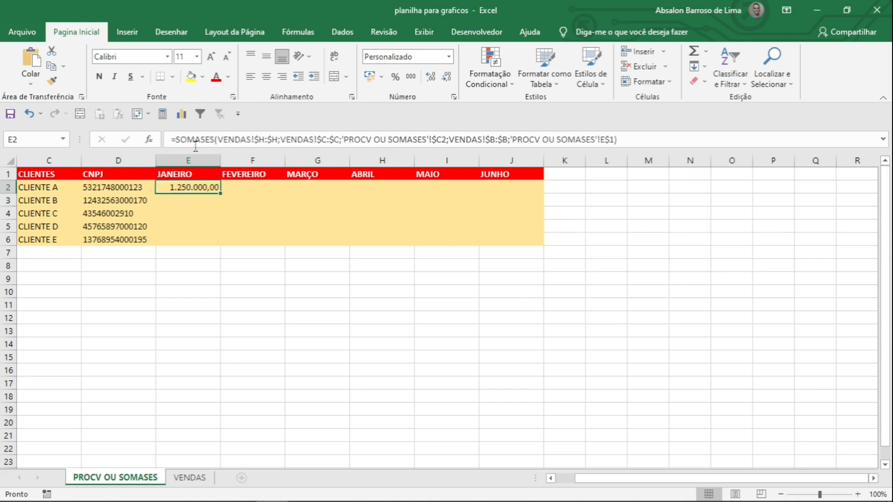
{"action": "left_click", "coordinate": [432, 139]}
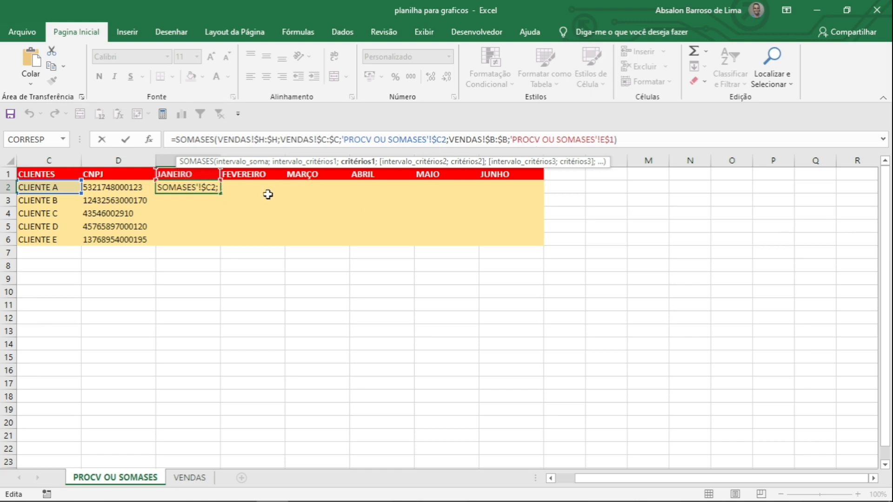
{"action": "key", "text": "Return"}
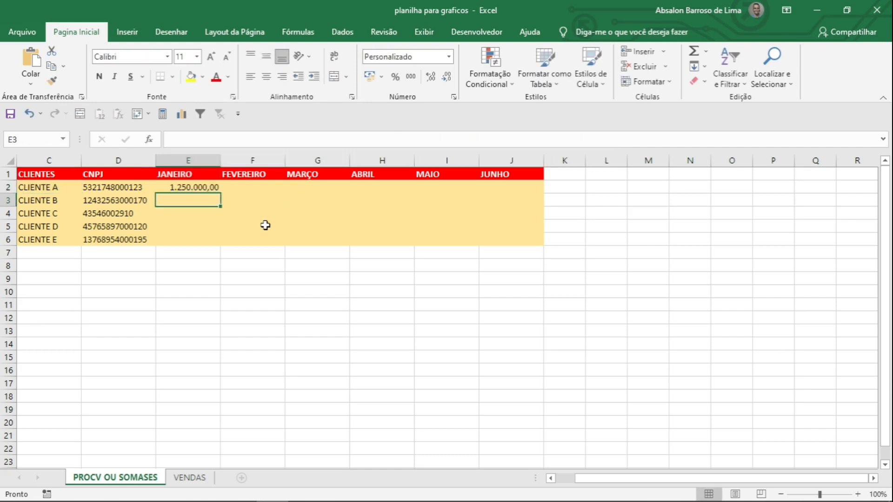
{"action": "left_click", "coordinate": [194, 186]}
{"action": "left_click_drag", "start_coordinate": [222, 194], "coordinate": [541, 196]}
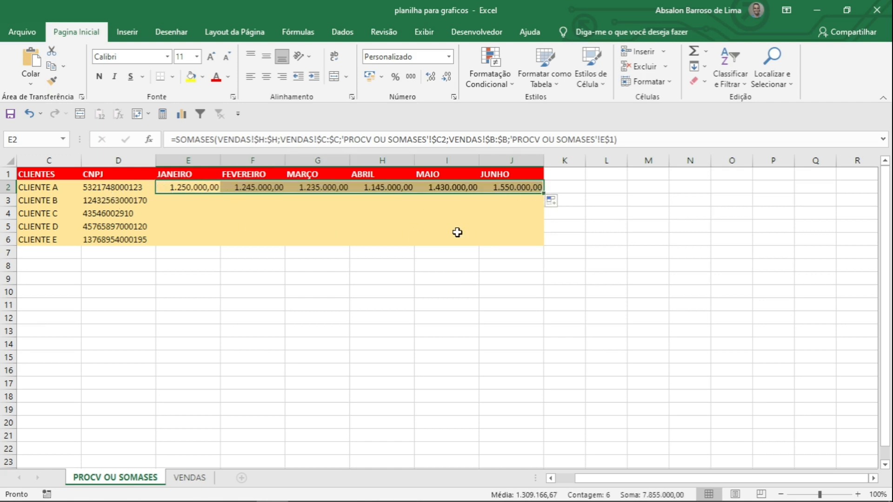
{"action": "left_click_drag", "start_coordinate": [544, 193], "coordinate": [541, 244]}
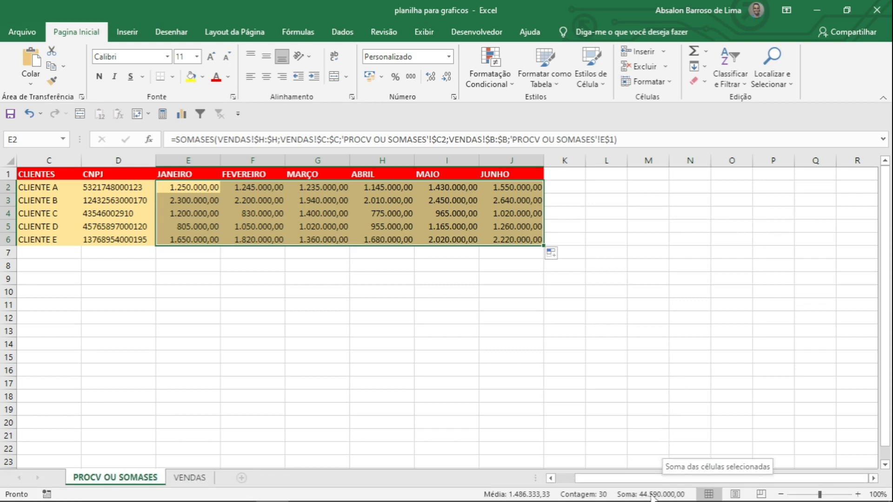
Check the sum of the VALOR TOTAL column in VENDAS against the sum of the filled monthly table.
{"action": "left_click", "coordinate": [188, 477]}
{"action": "left_click", "coordinate": [518, 211]}
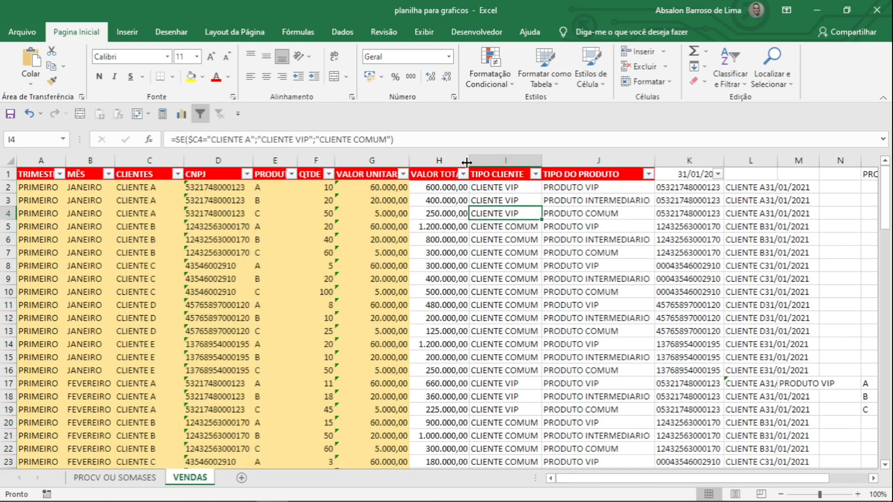
{"action": "left_click", "coordinate": [432, 159]}
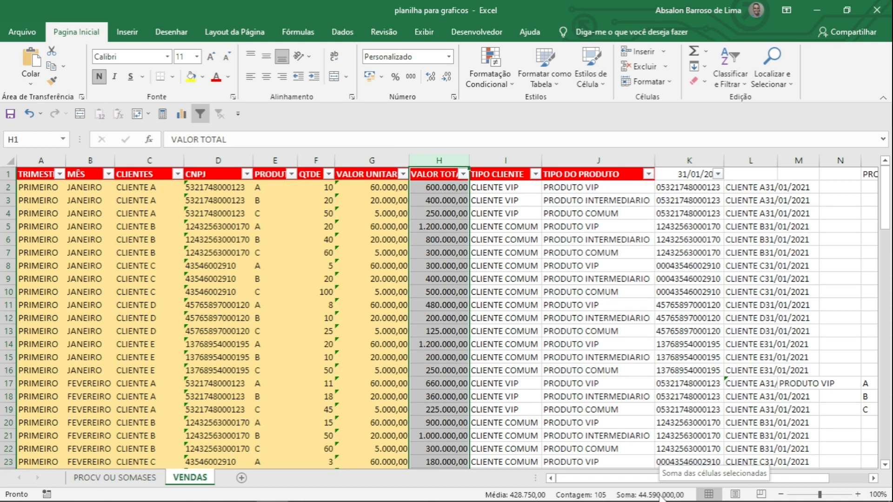
{"action": "left_click", "coordinate": [132, 479]}
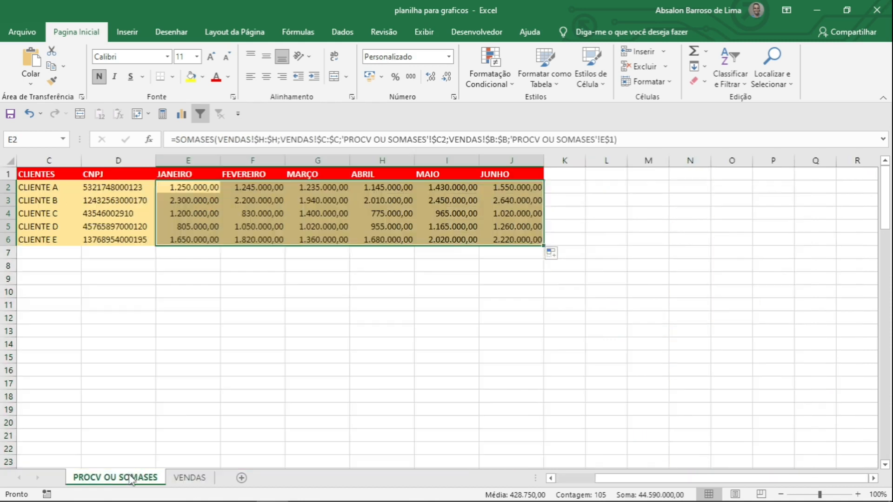
{"action": "left_click", "coordinate": [676, 198]}
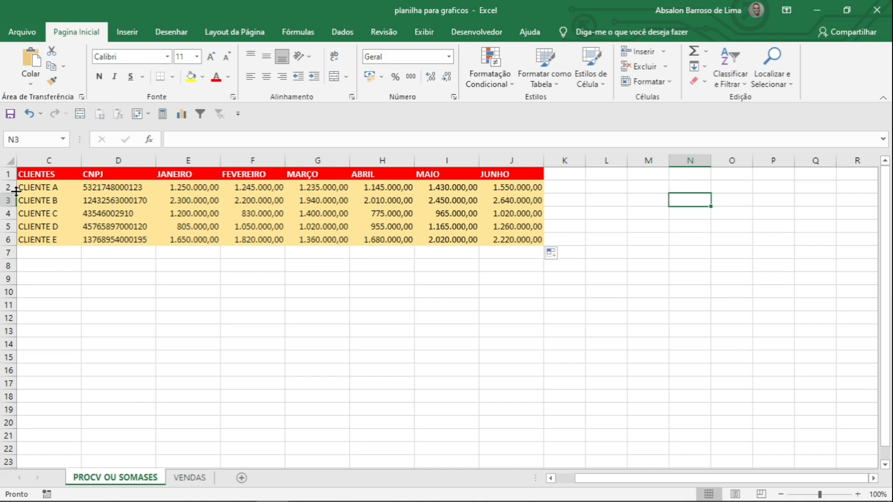
Review the SOMASES formula in E2 and the VALOR TOTAL entries on the VENDAS sheet that it adds up.
{"action": "left_click", "coordinate": [200, 190]}
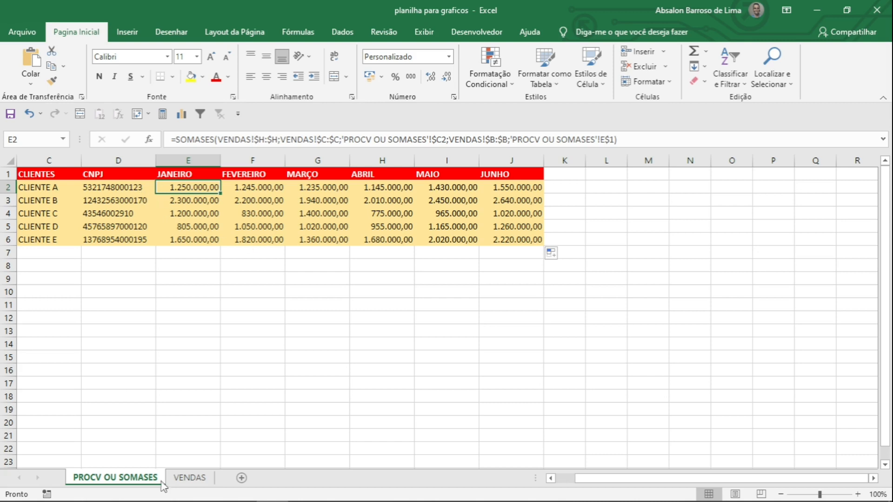
{"action": "left_click", "coordinate": [176, 479]}
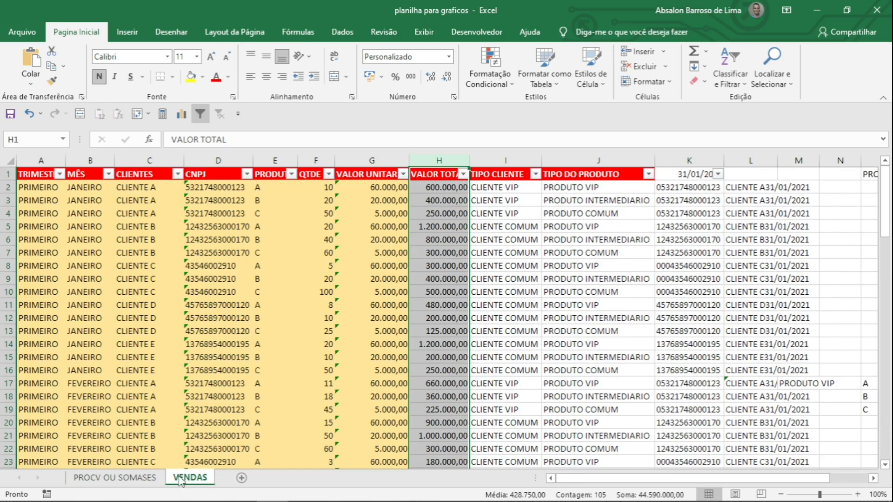
{"action": "left_click", "coordinate": [416, 229]}
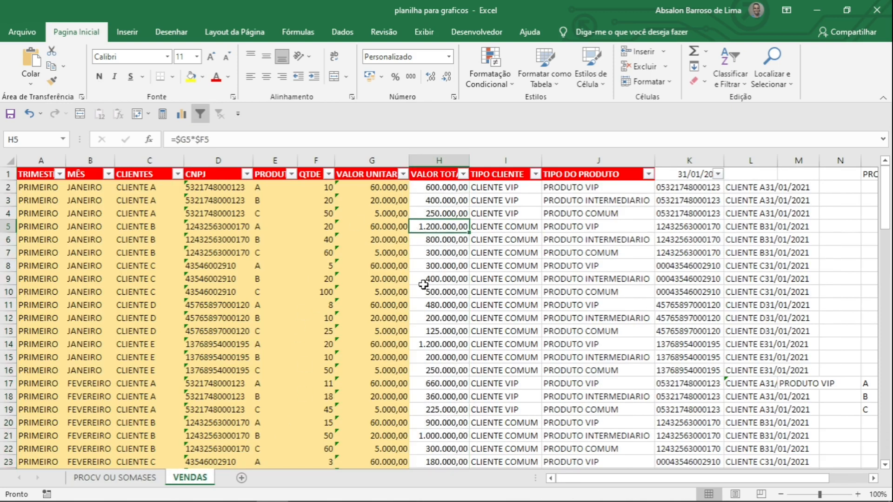